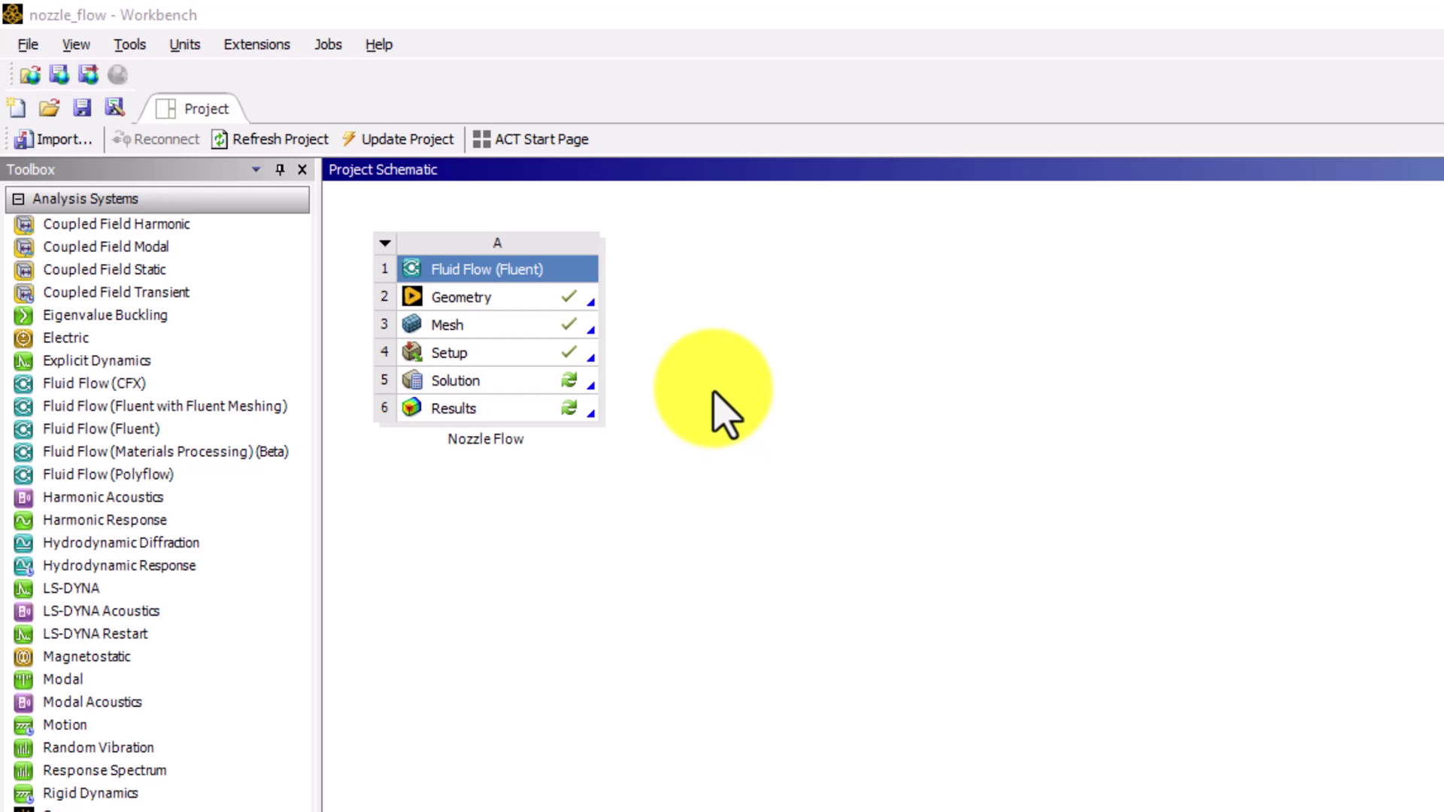
# Step: Open the Nozzle Flow solution in Fluent and mirror the displayed nozzle about the axis plane
pyautogui.doubleClick(545, 380)
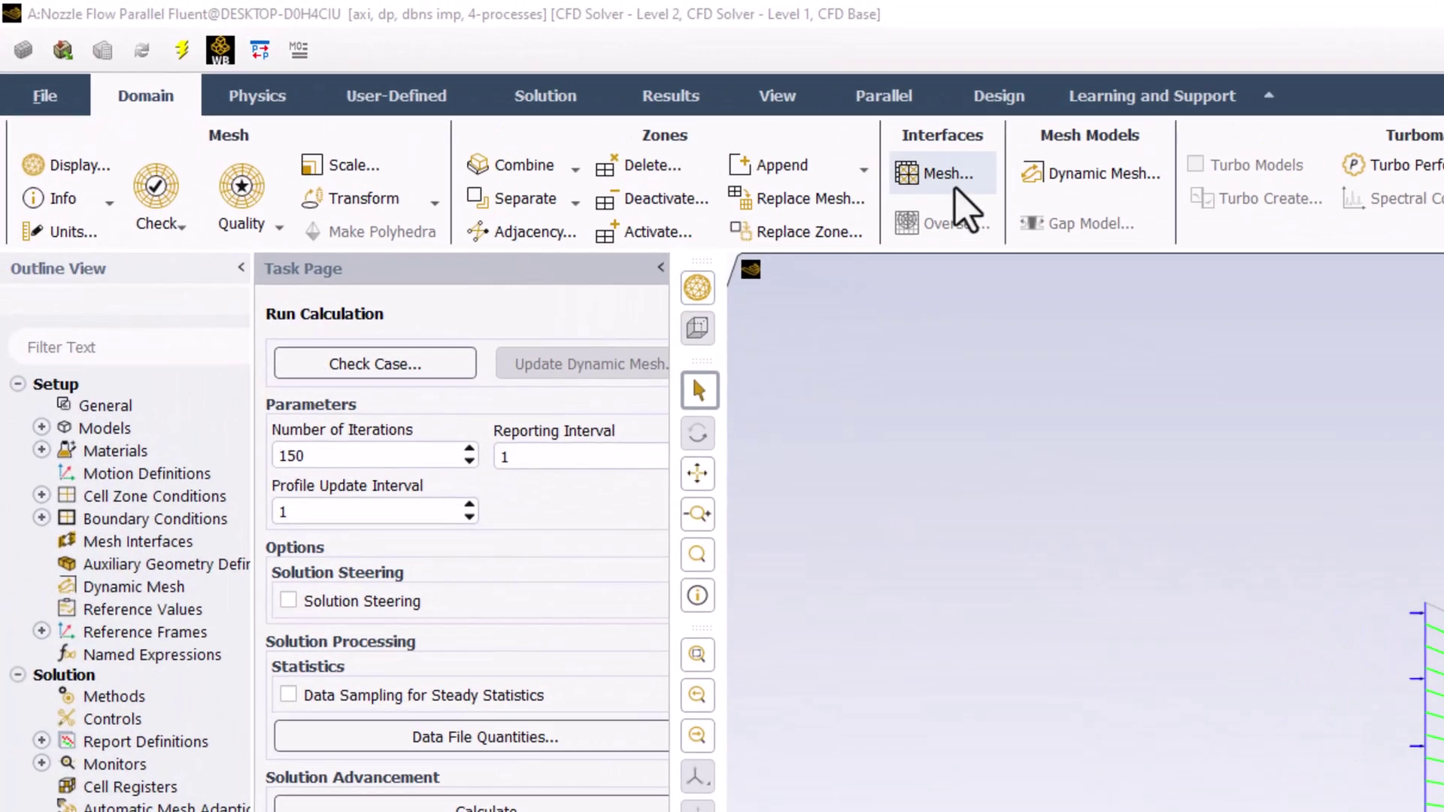
pyautogui.click(828, 100)
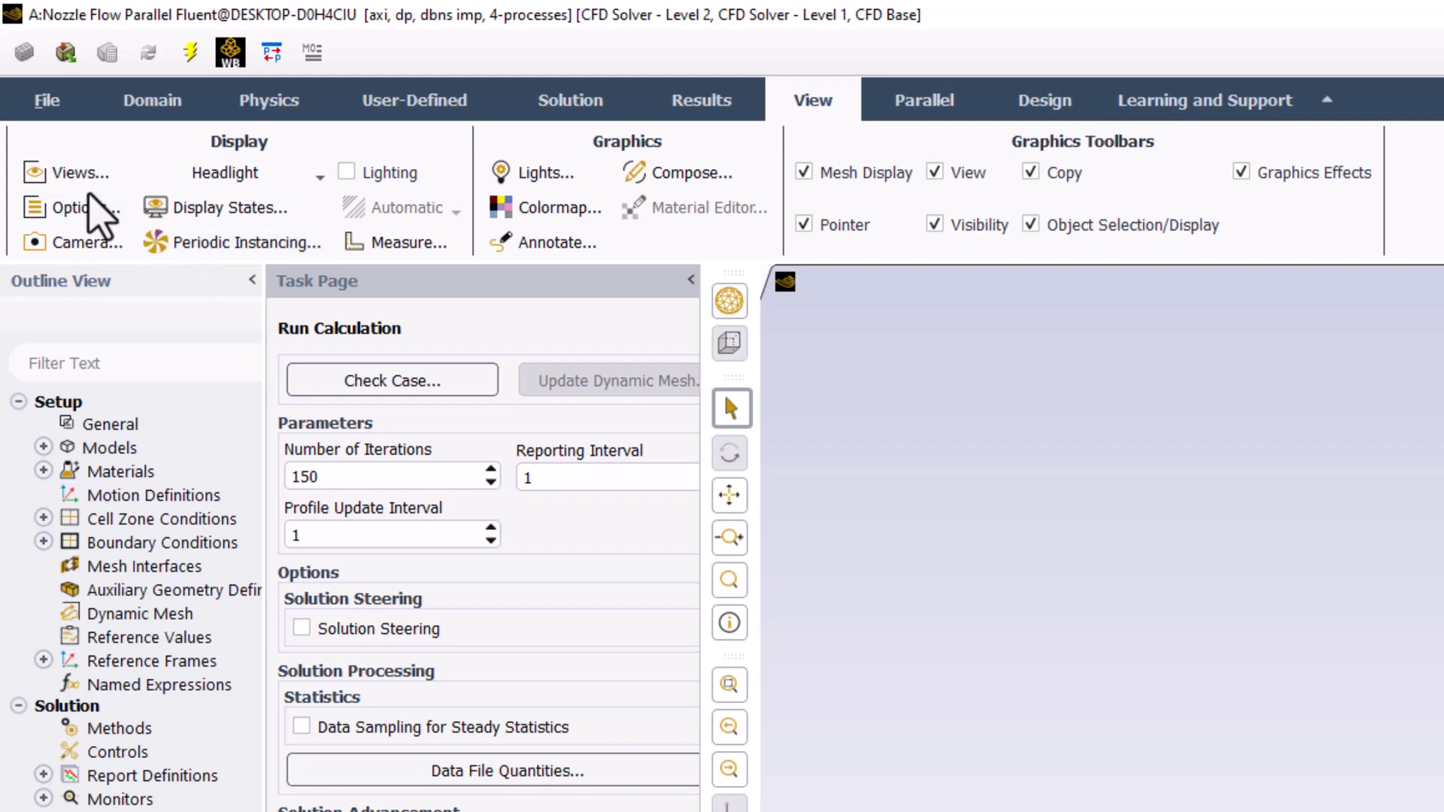
pyautogui.click(81, 180)
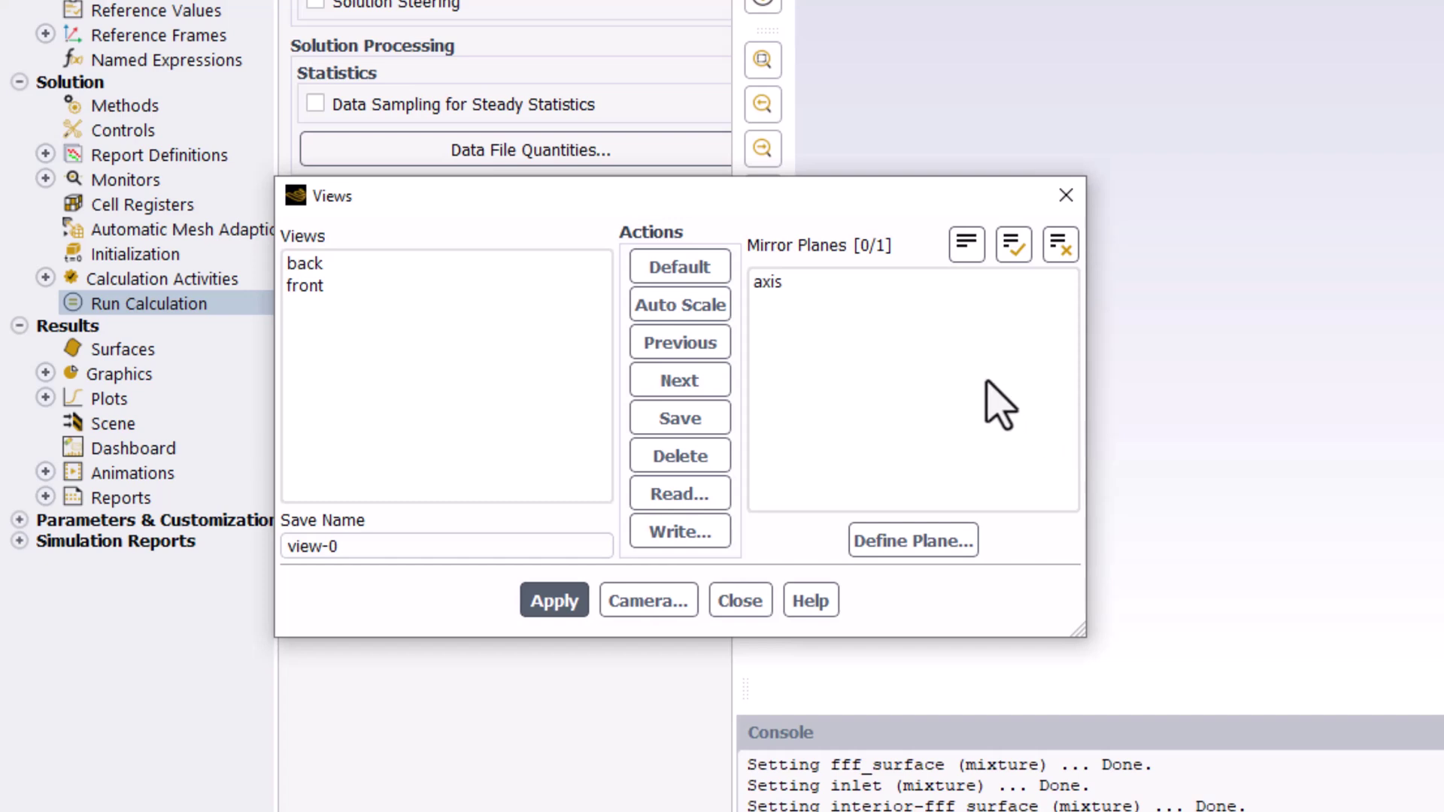
pyautogui.click(1028, 289)
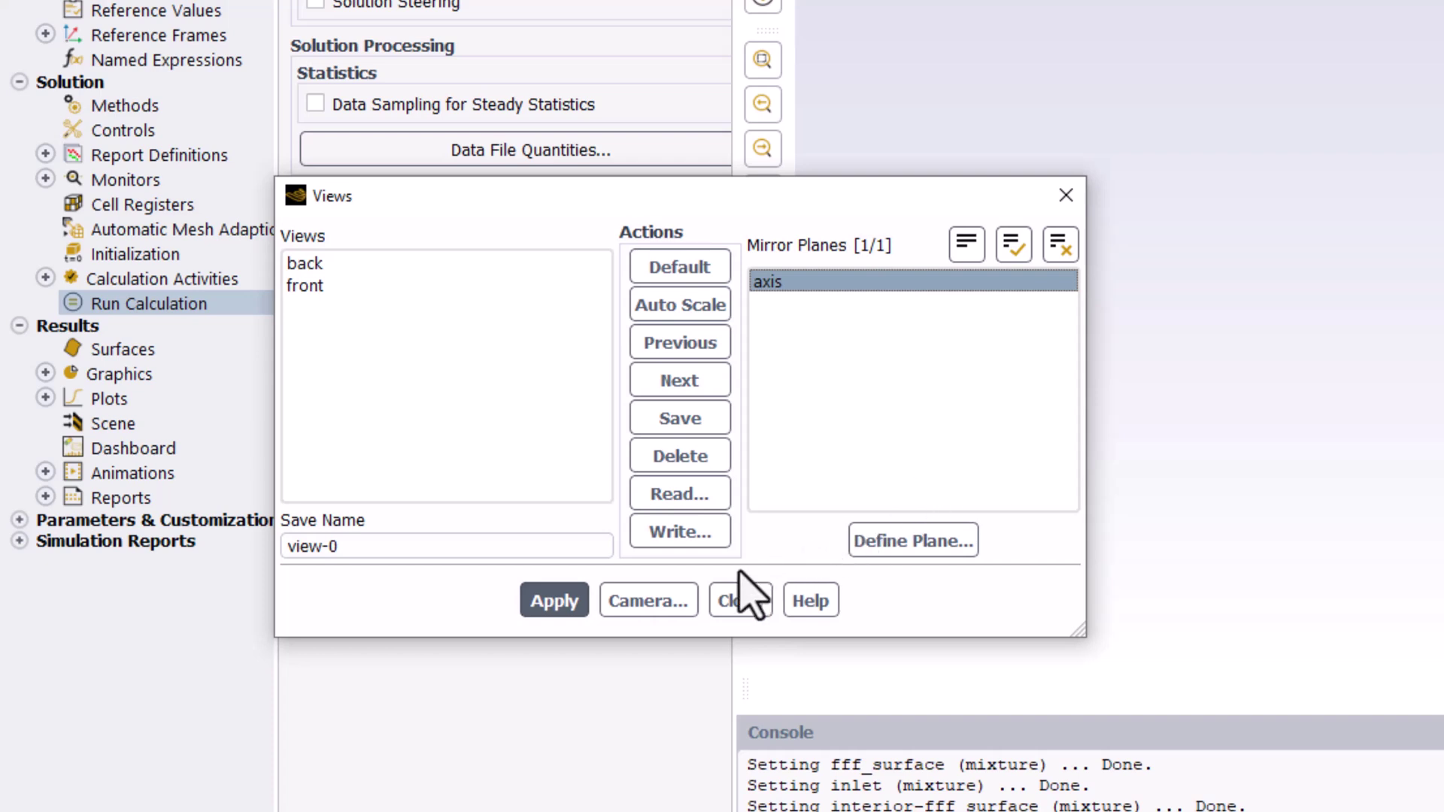
pyautogui.click(534, 601)
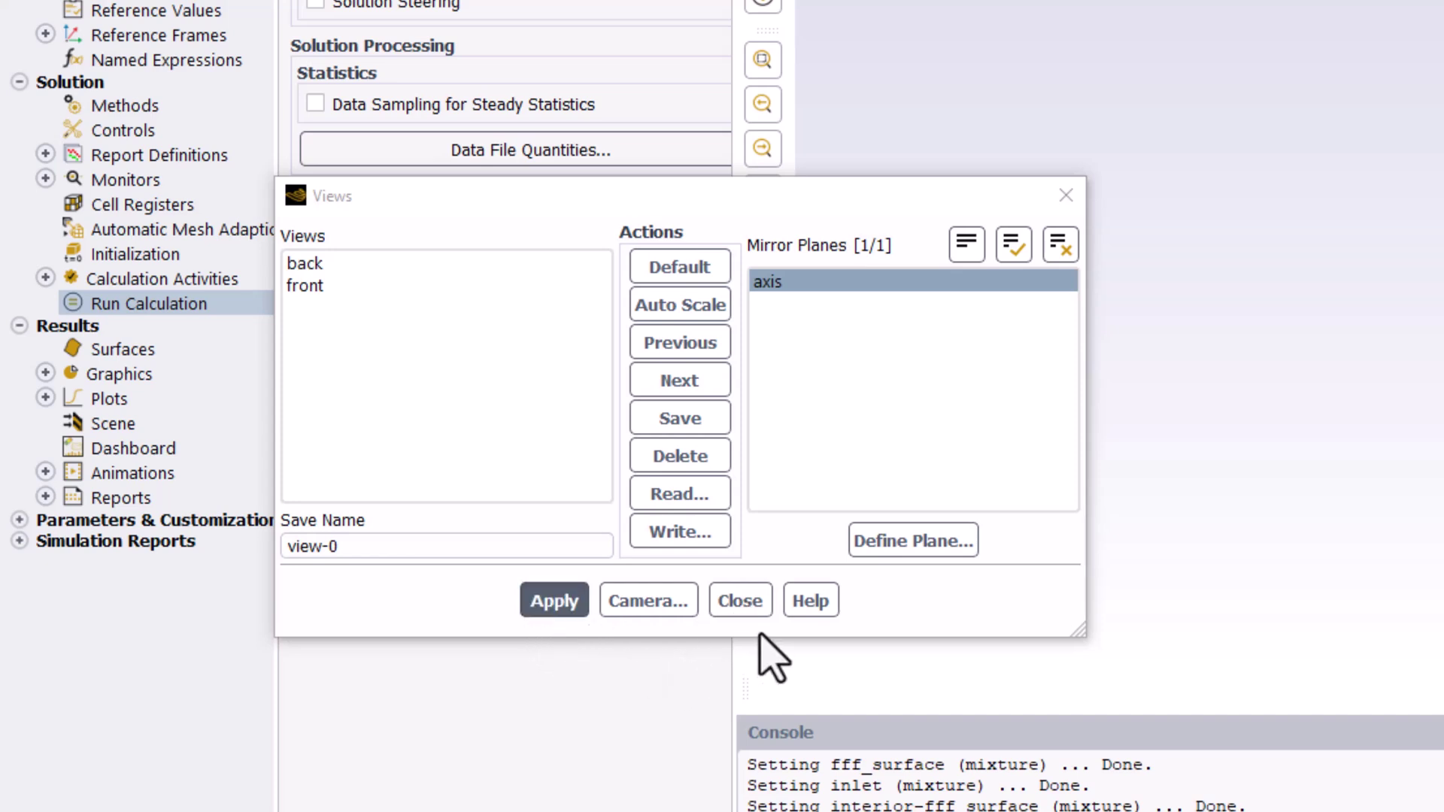
pyautogui.click(756, 604)
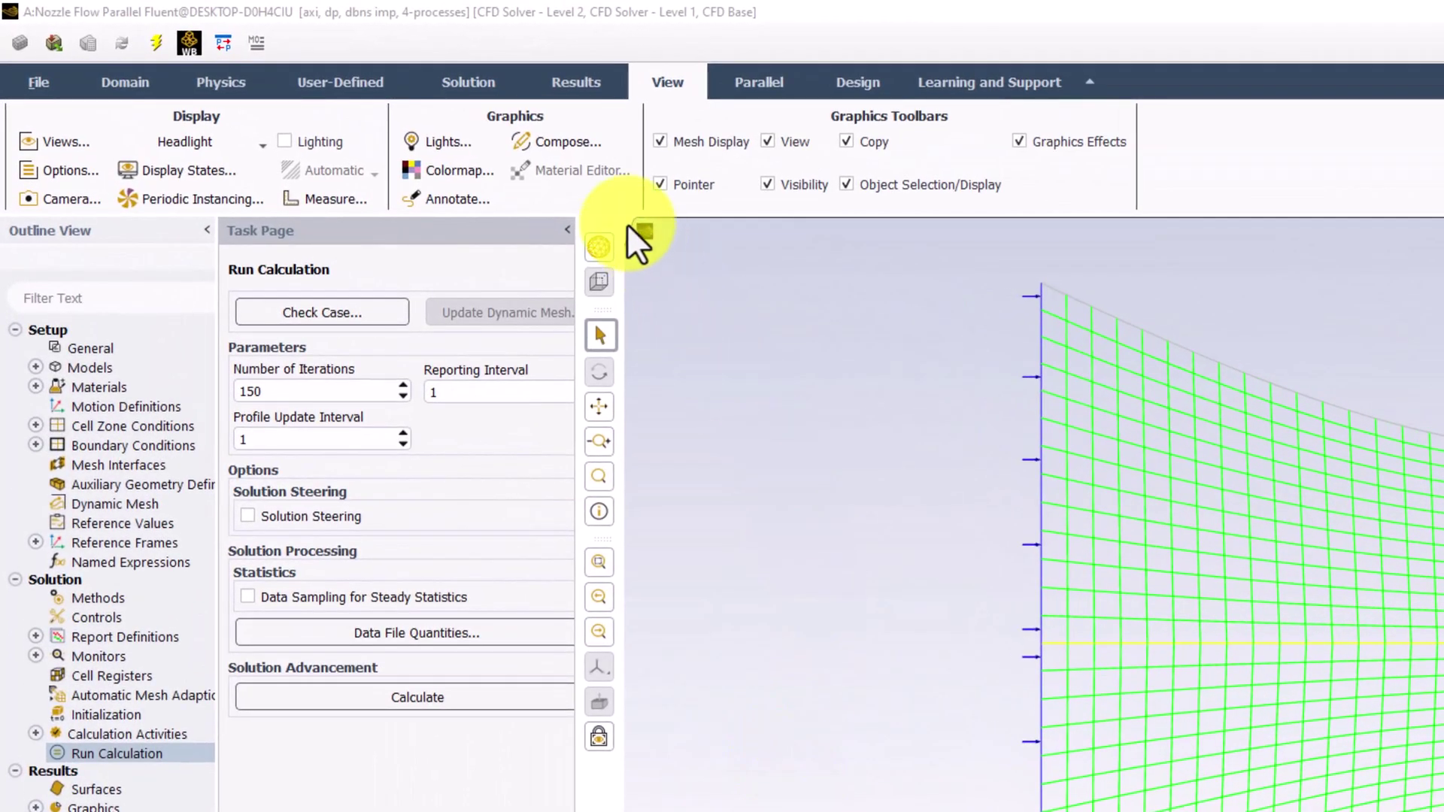
# Step: Create and display a velocity vector plot named velocity_vectors, coloured by Mach Number
pyautogui.click(572, 85)
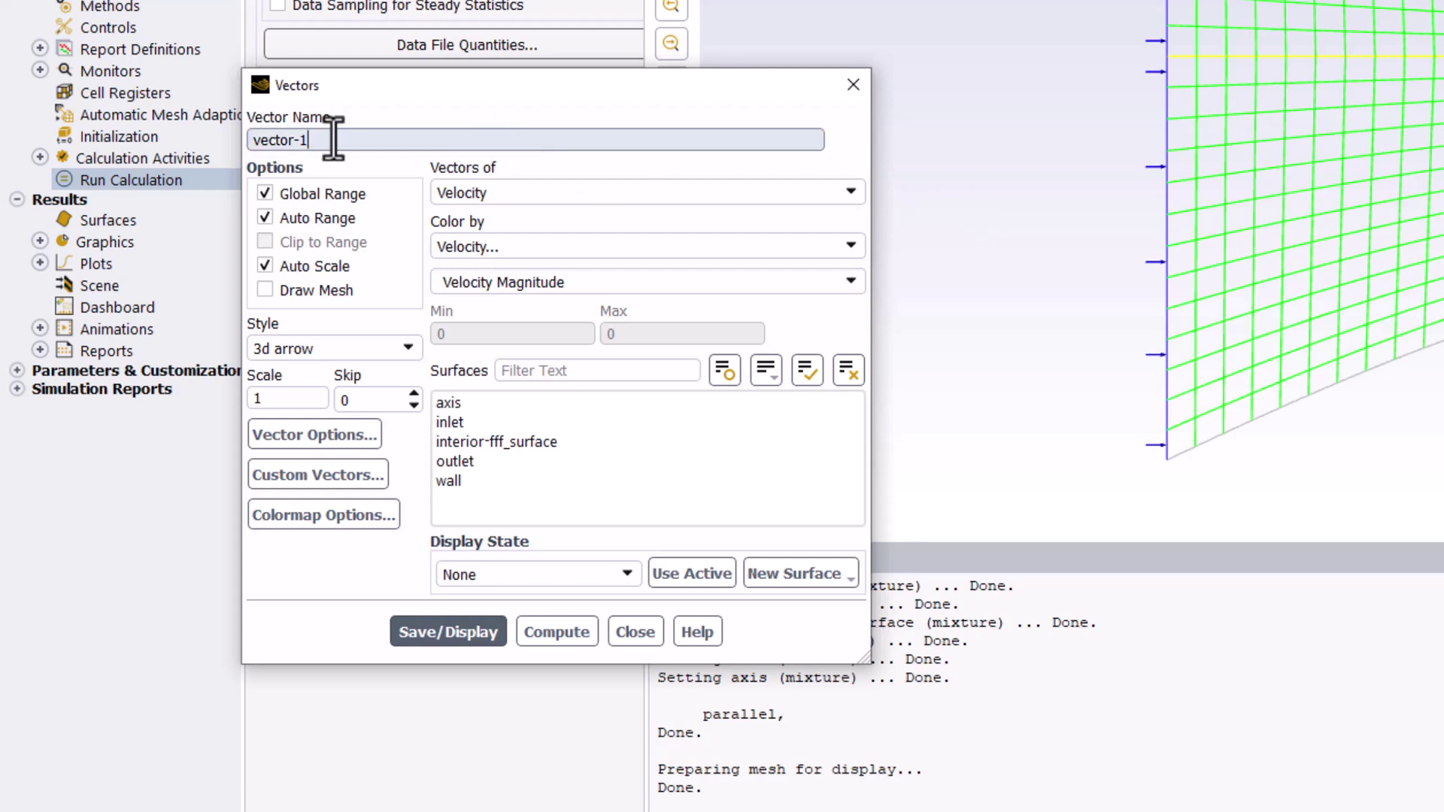
pyautogui.moveTo(331, 141); pyautogui.dragTo(161, 137)
pyautogui.write('veloci')
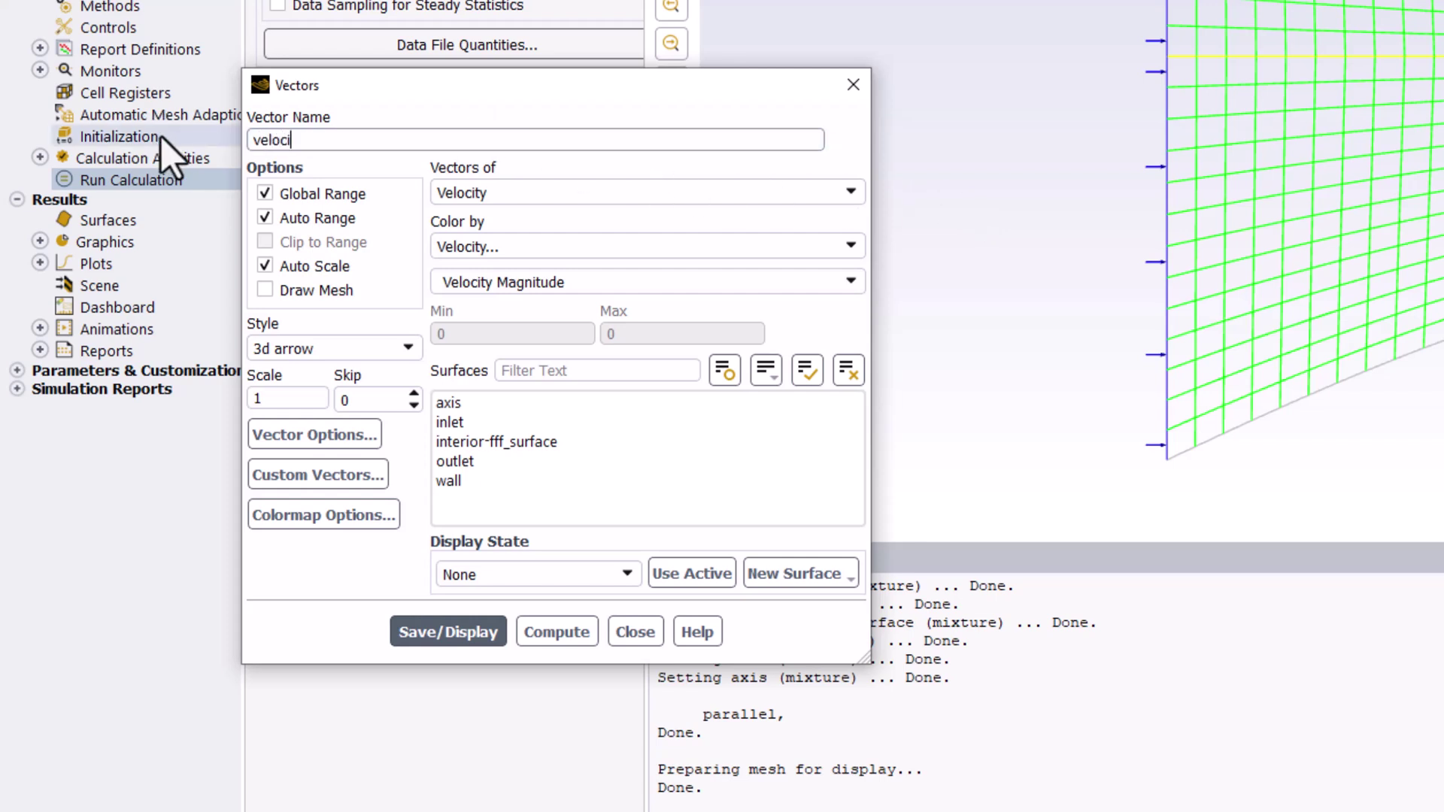
pyautogui.write('ty_vectors')
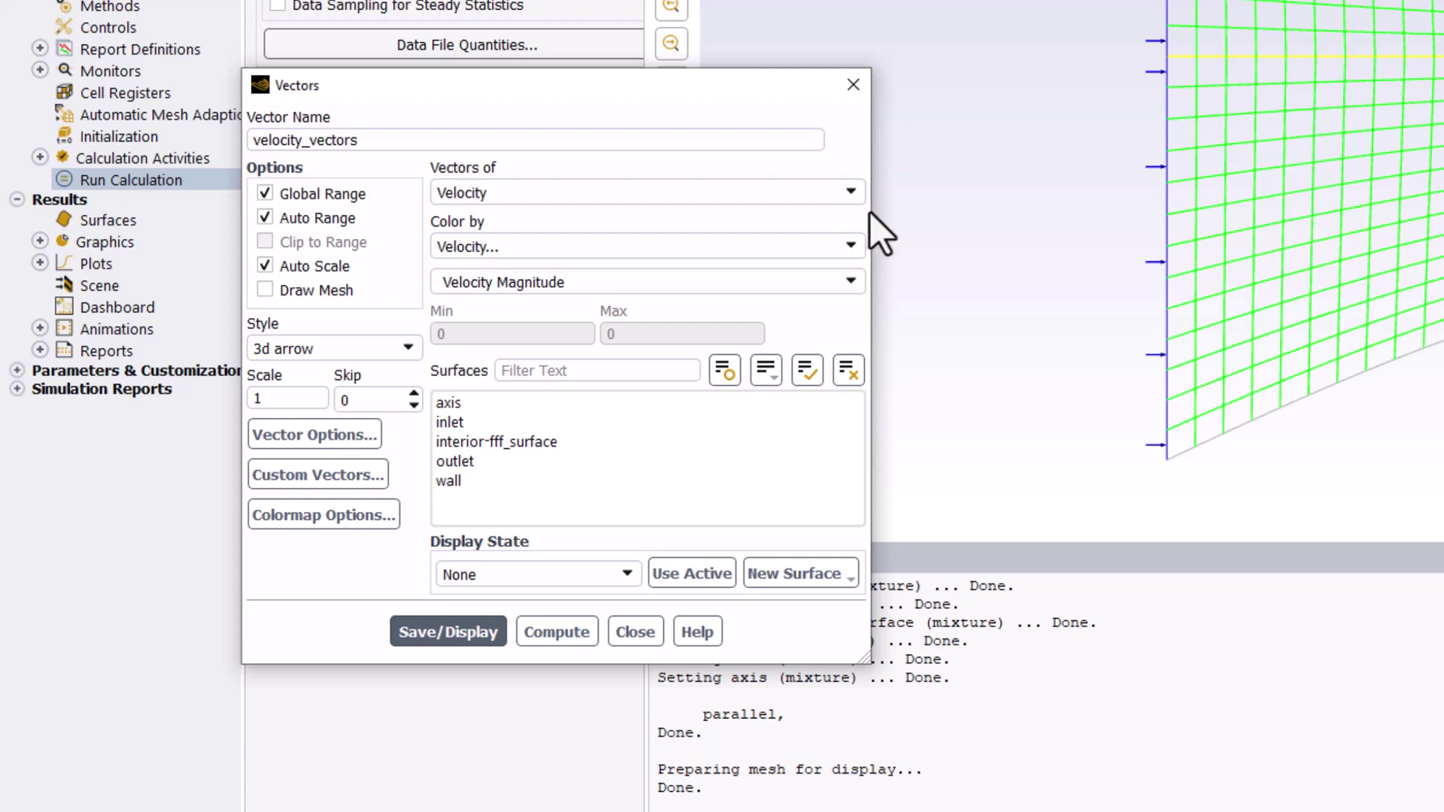
pyautogui.click(819, 284)
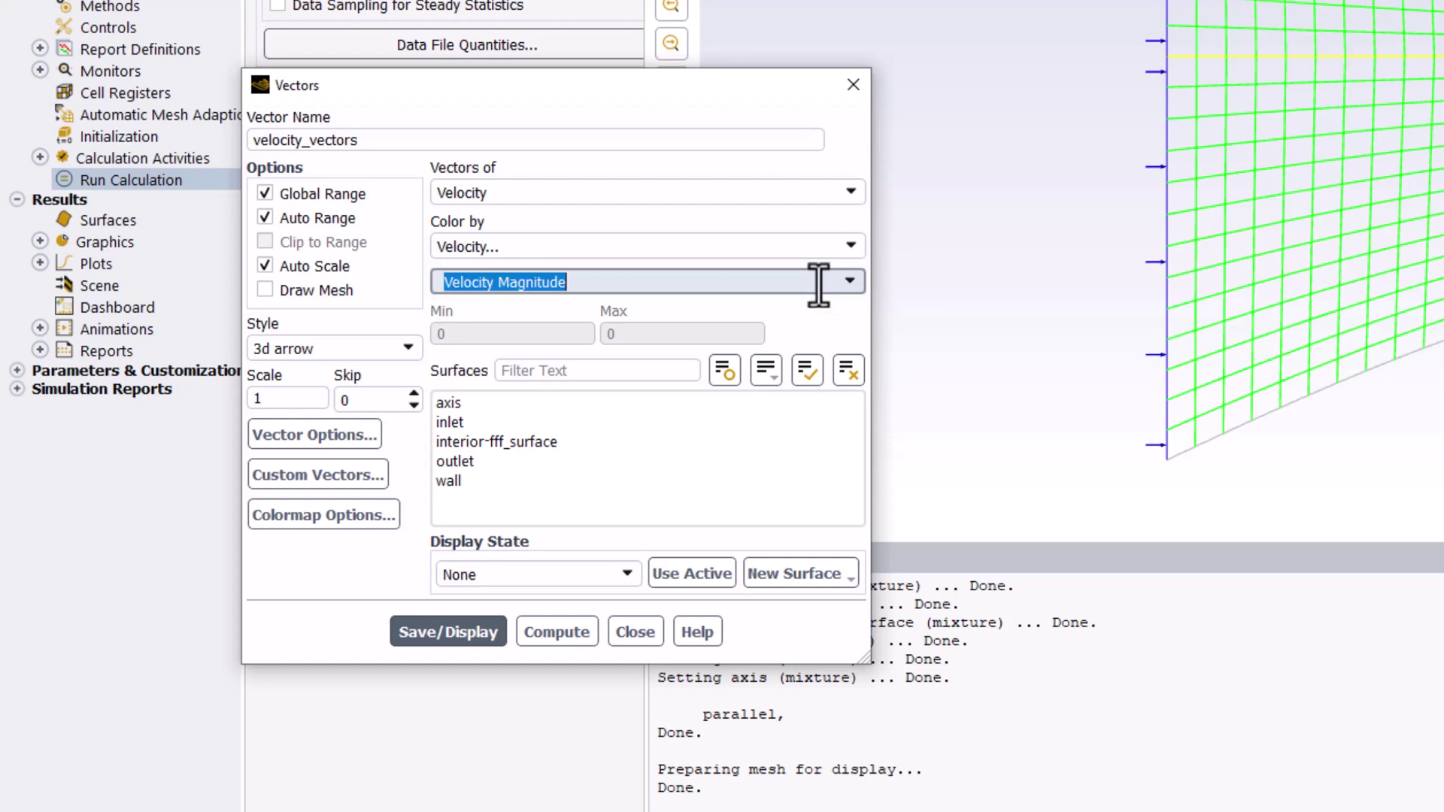
pyautogui.click(852, 281)
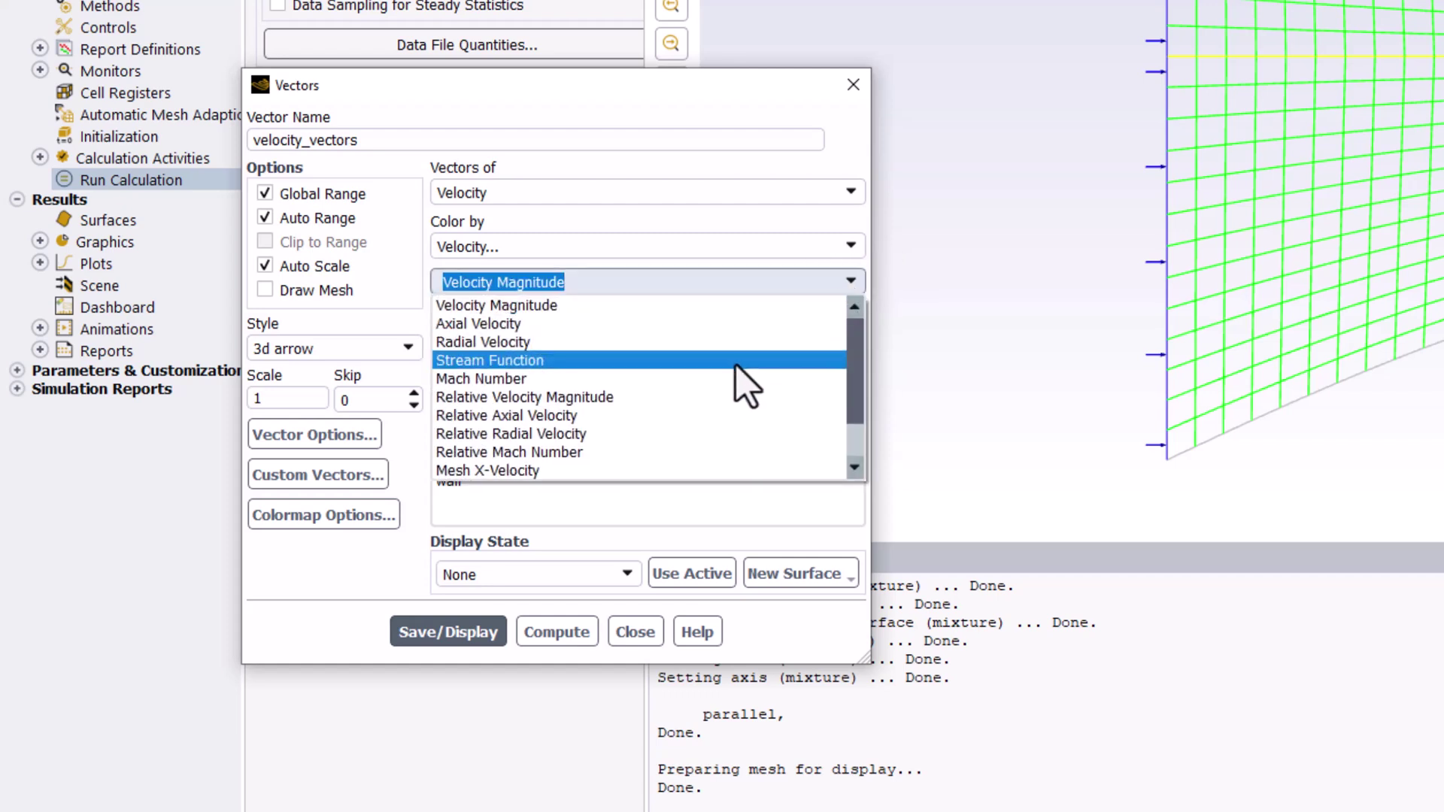
pyautogui.click(726, 378)
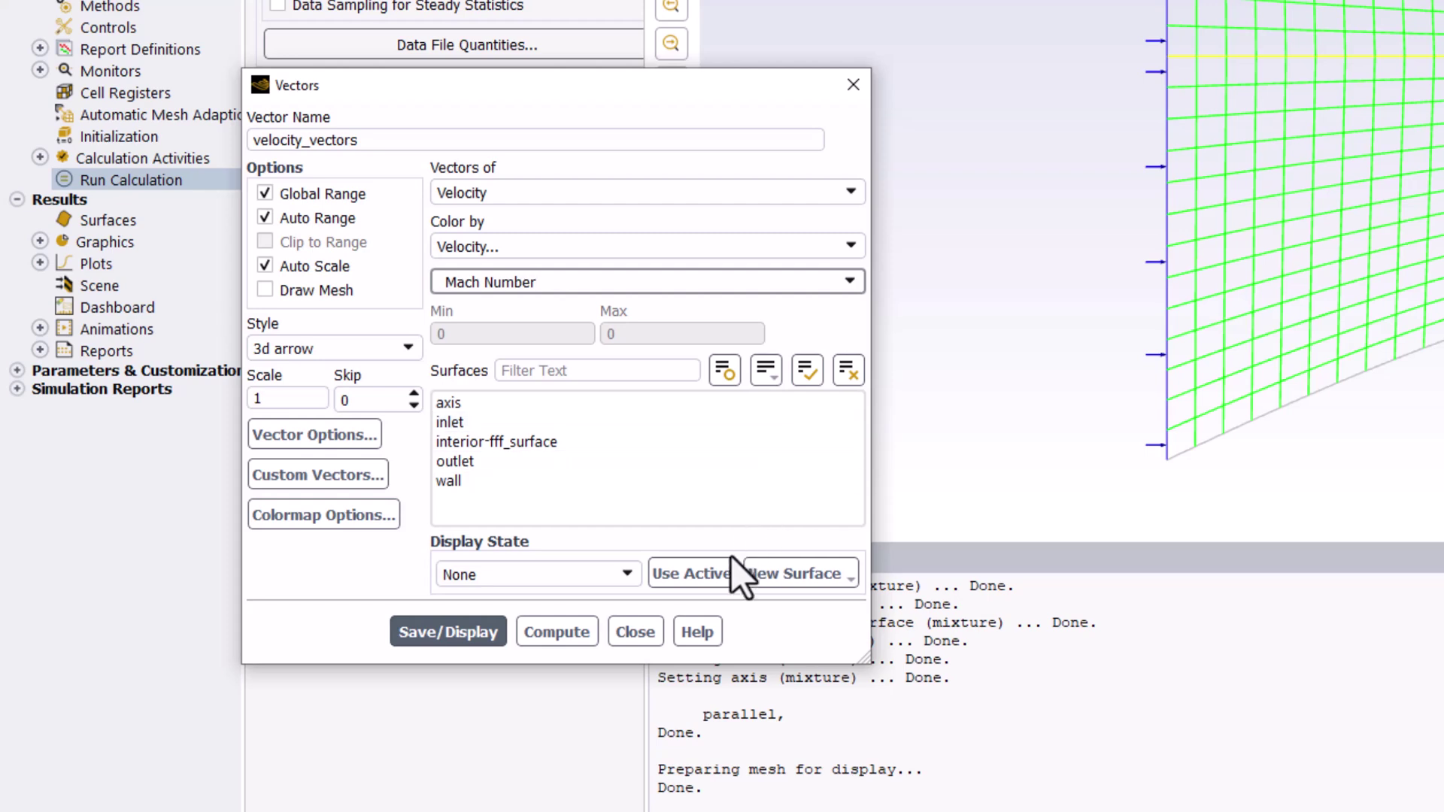
pyautogui.click(462, 626)
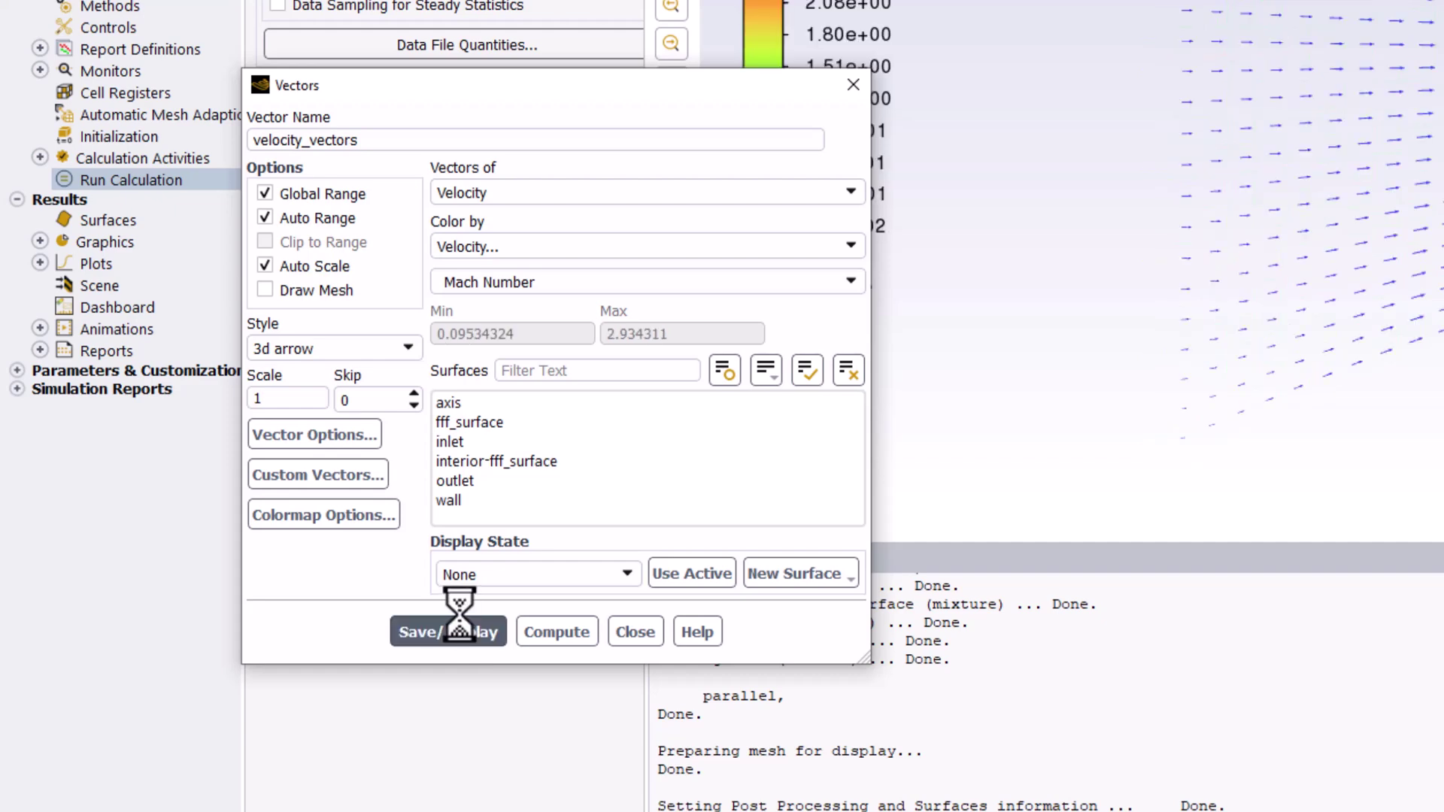
pyautogui.click(634, 630)
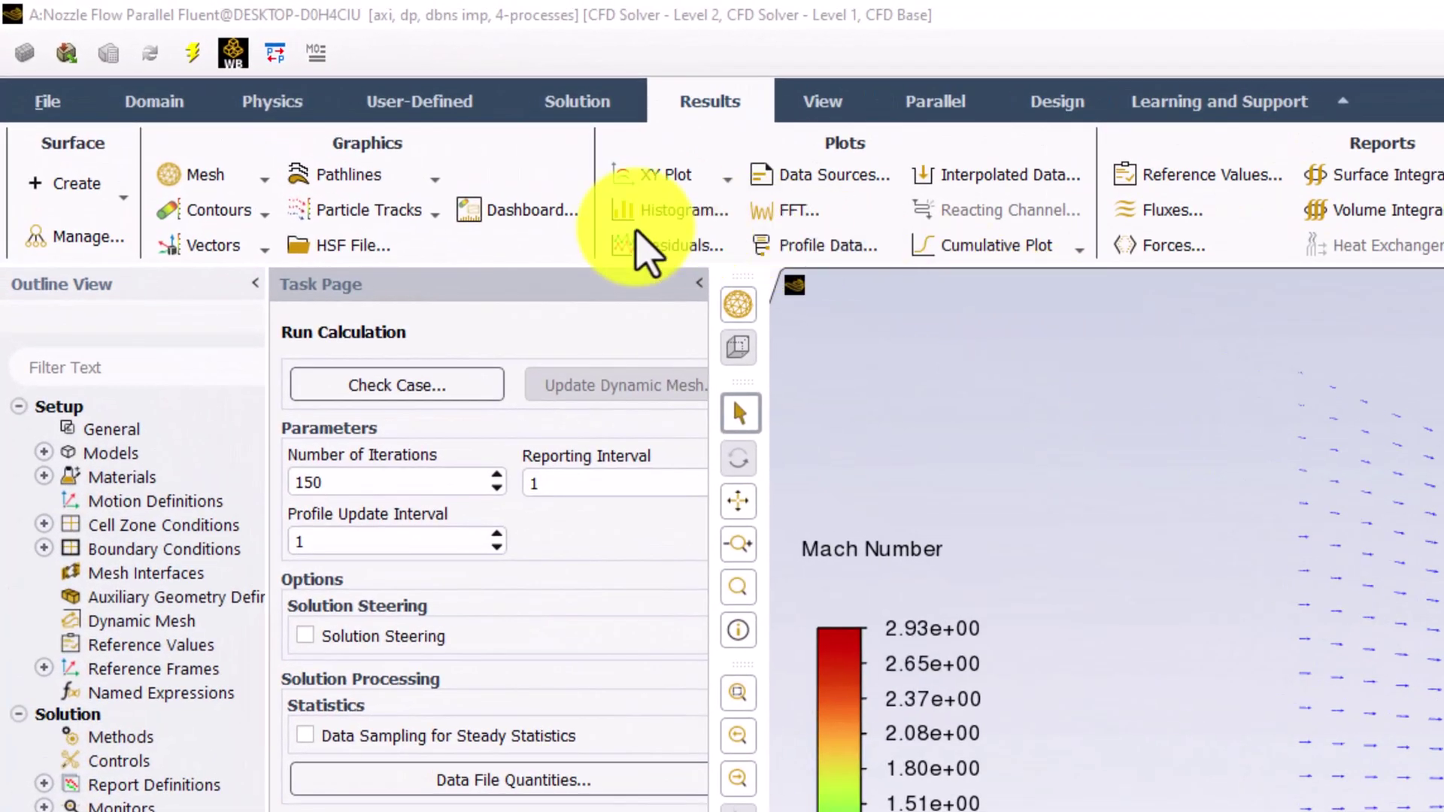
# Step: Create and display a filled contour plot of Static Pressure named pressure_contours
pyautogui.click(231, 210)
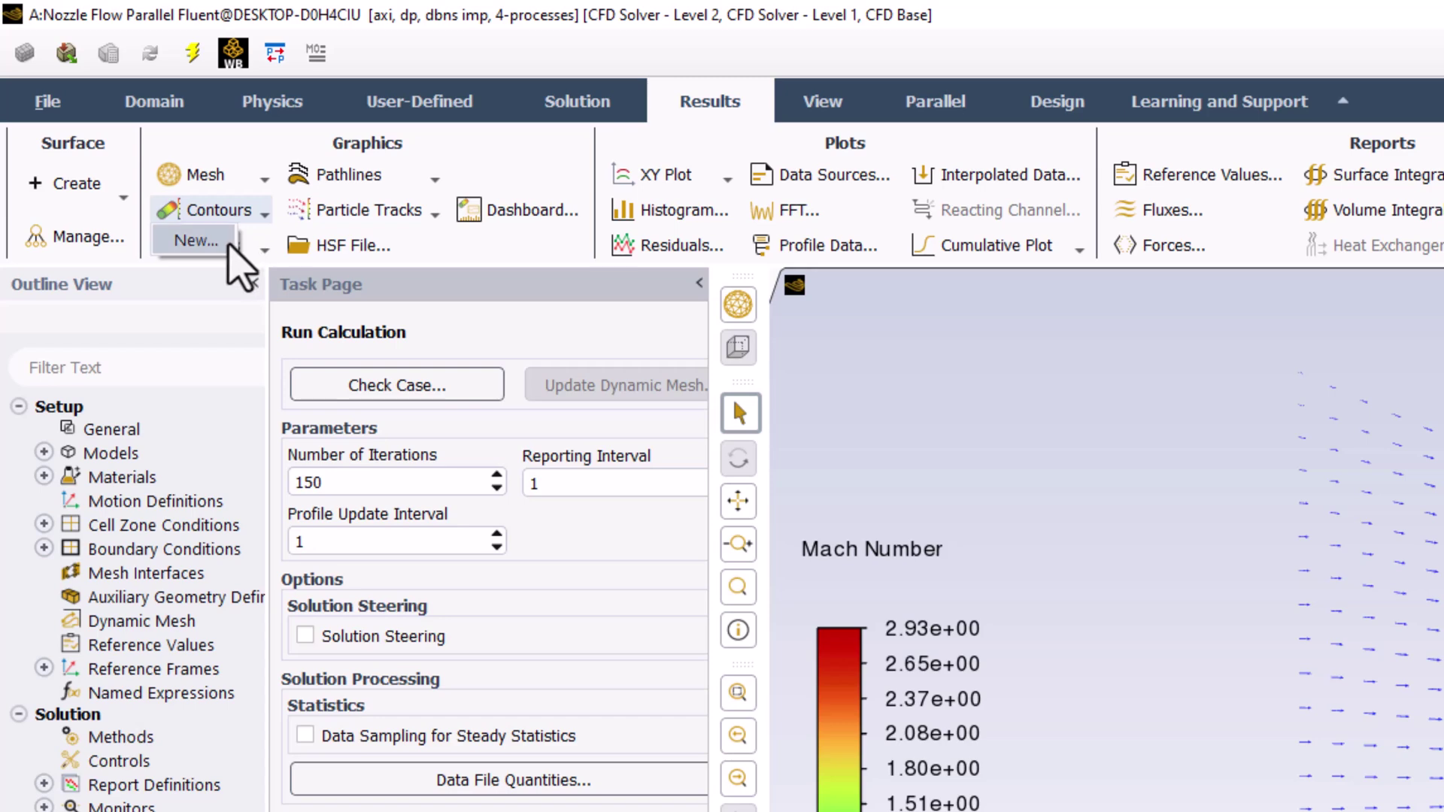
pyautogui.click(229, 245)
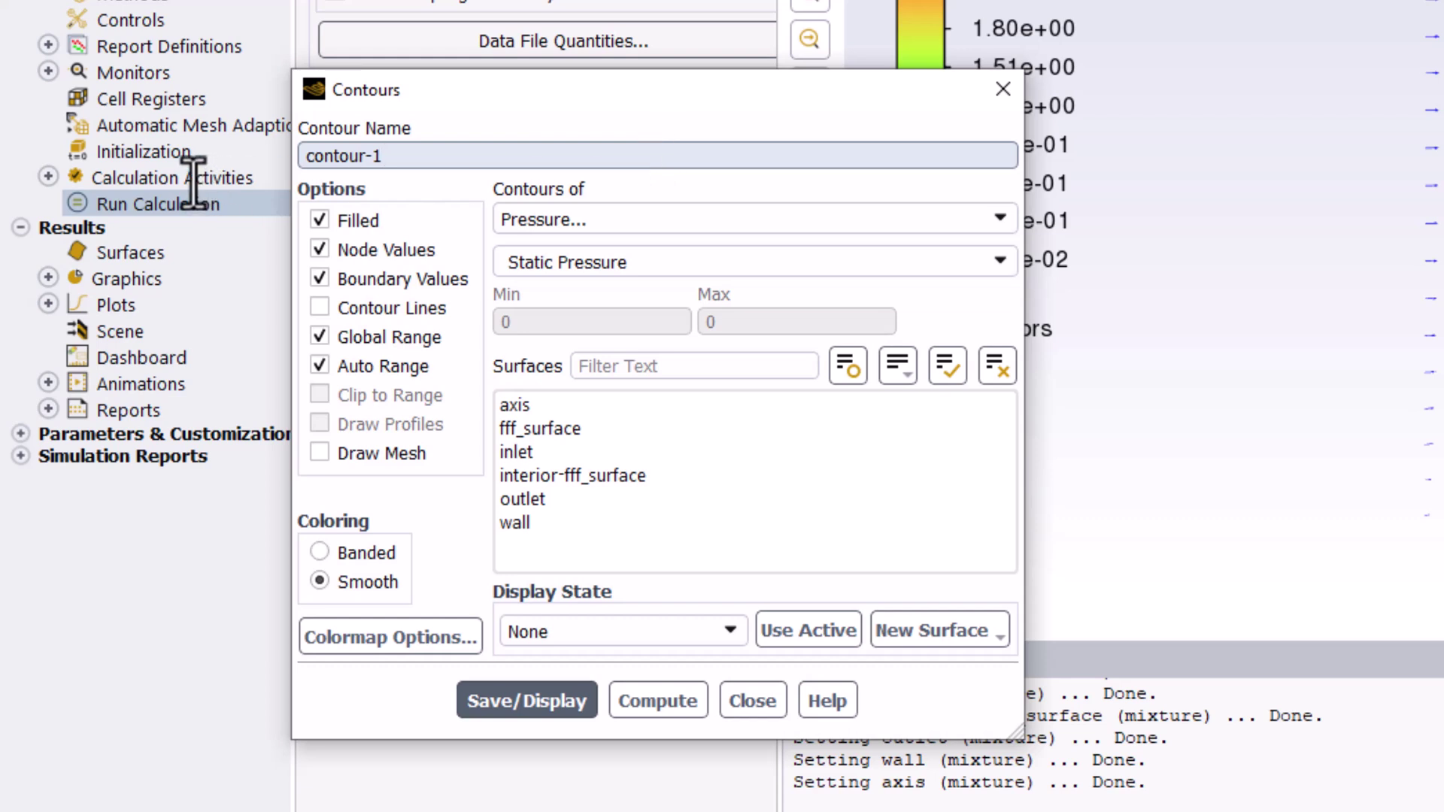
pyautogui.hotkey('ctrl', 'a')
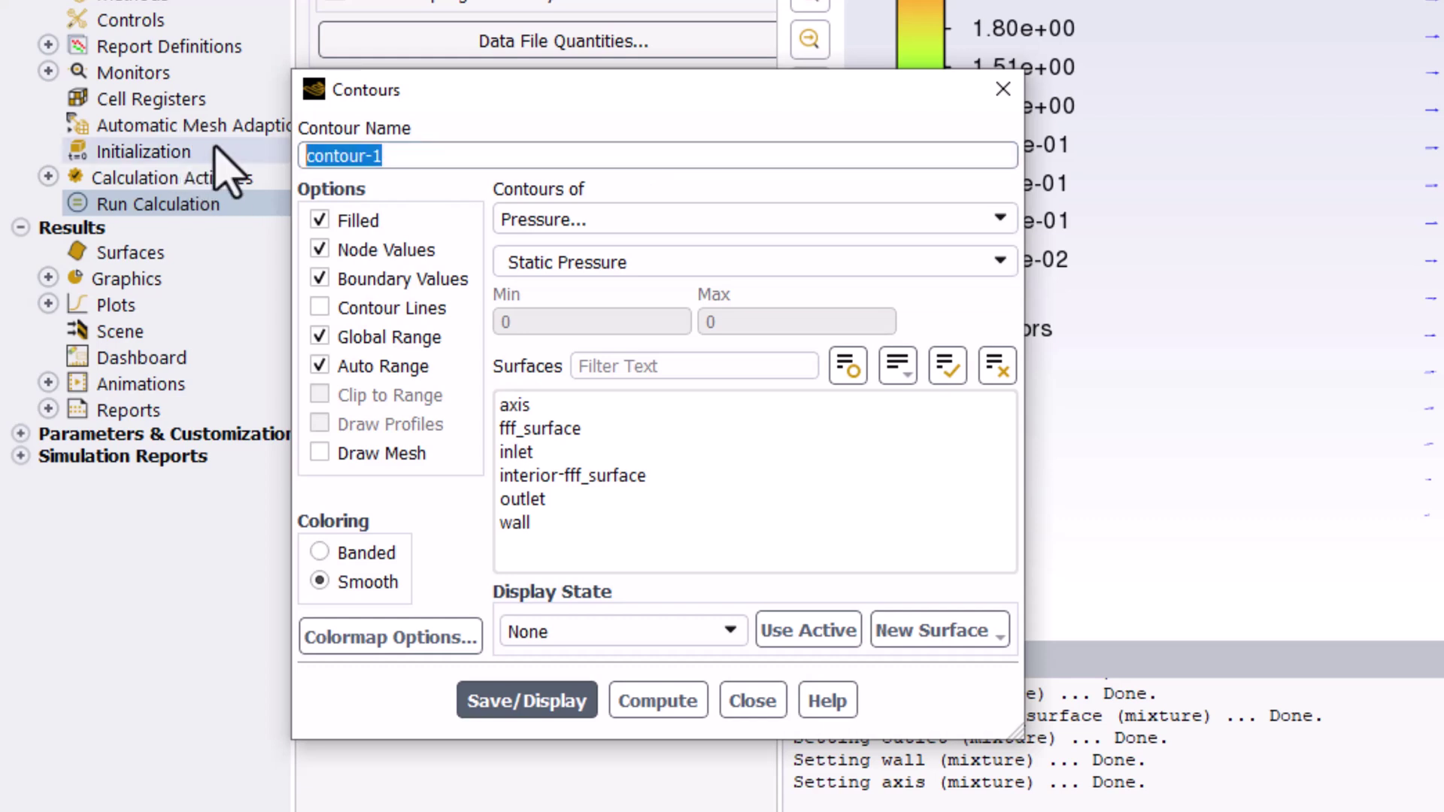
pyautogui.write('pressure_con')
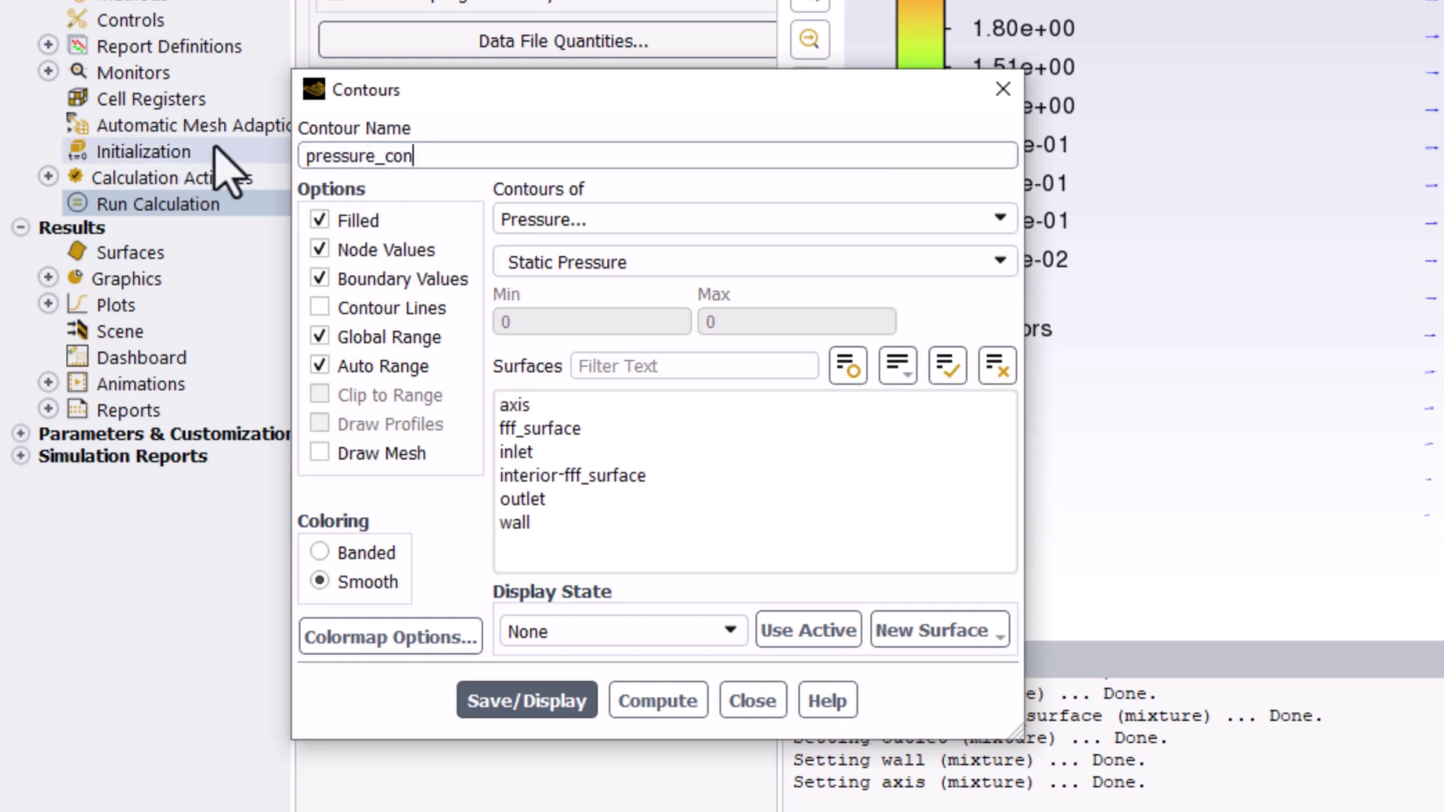
pyautogui.write('tours')
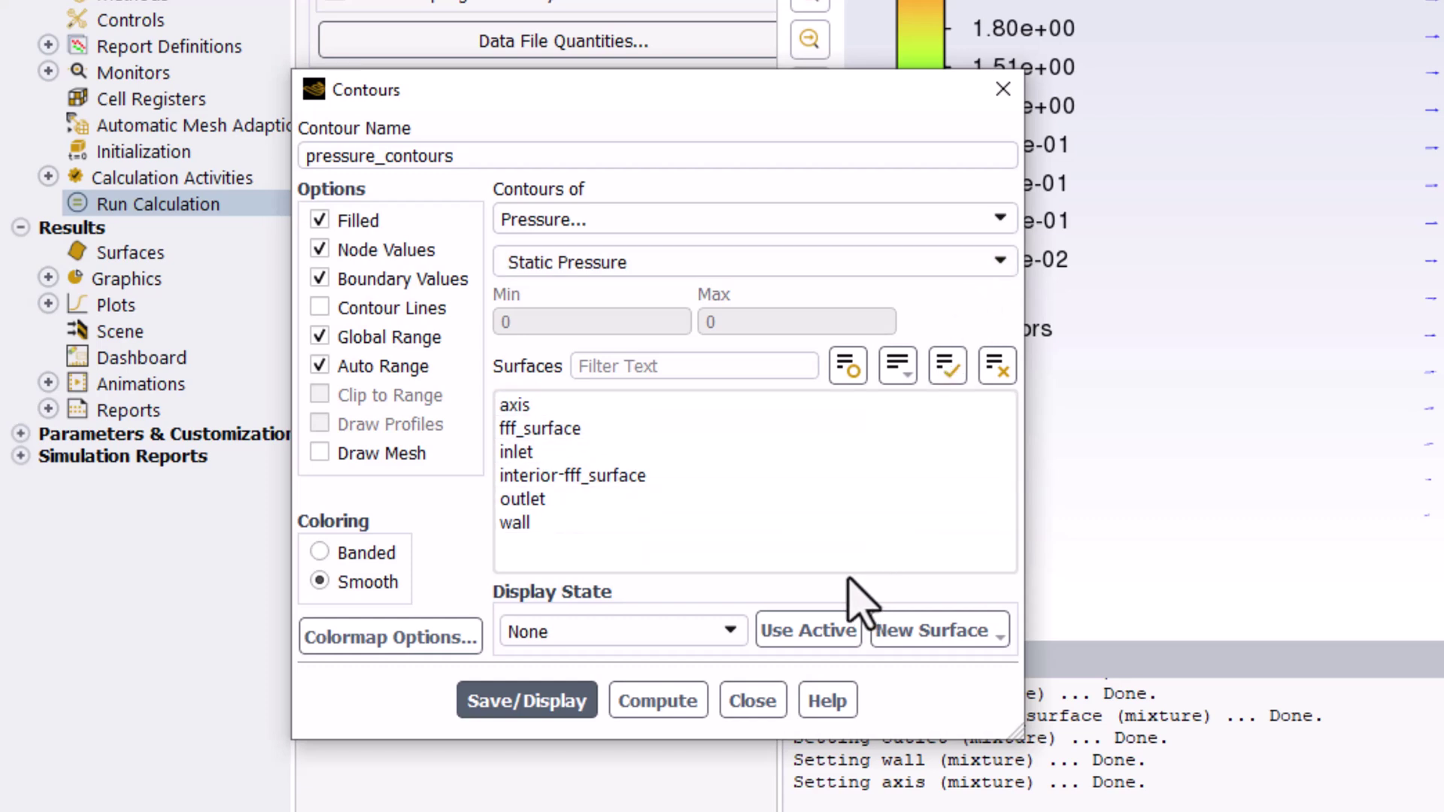
pyautogui.click(527, 701)
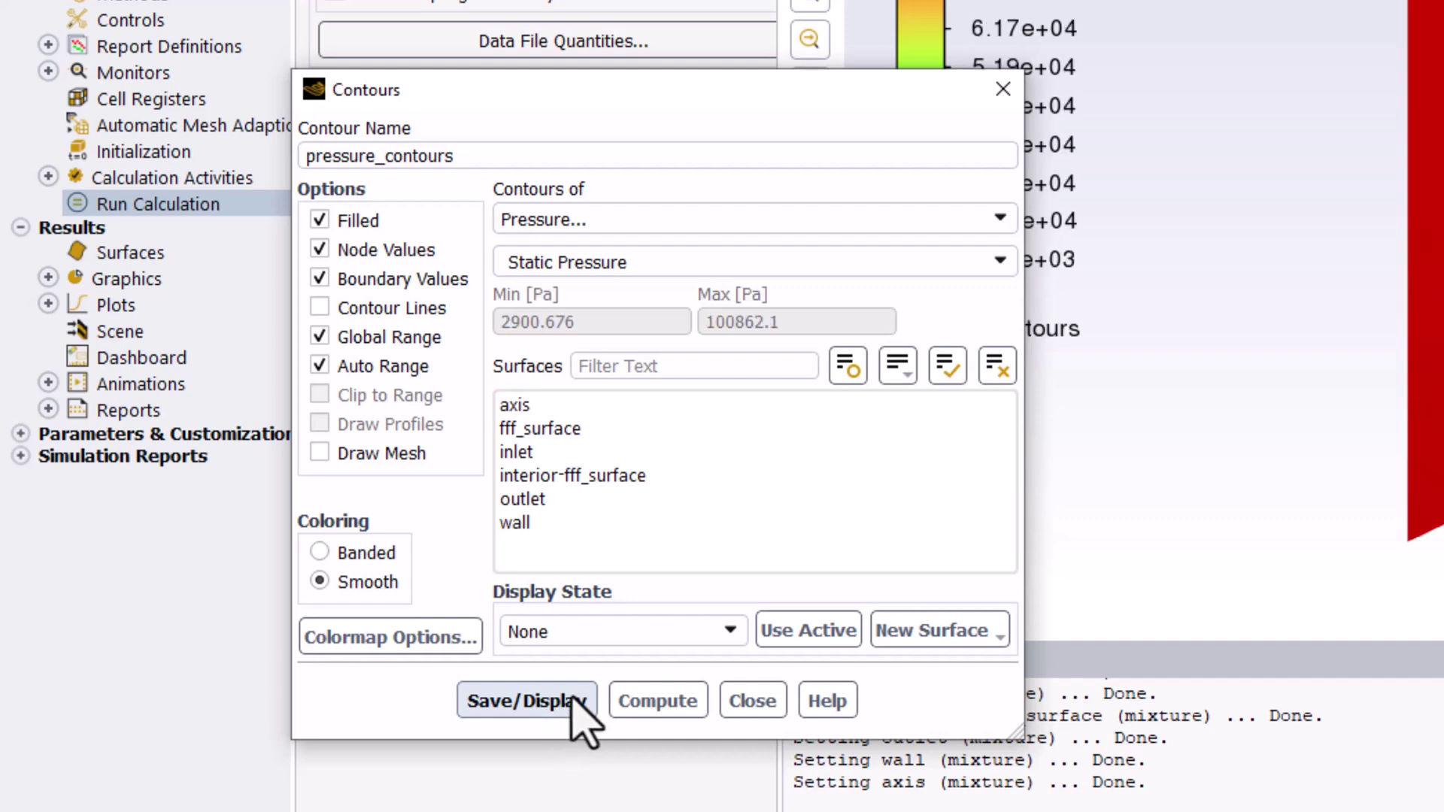
pyautogui.click(735, 698)
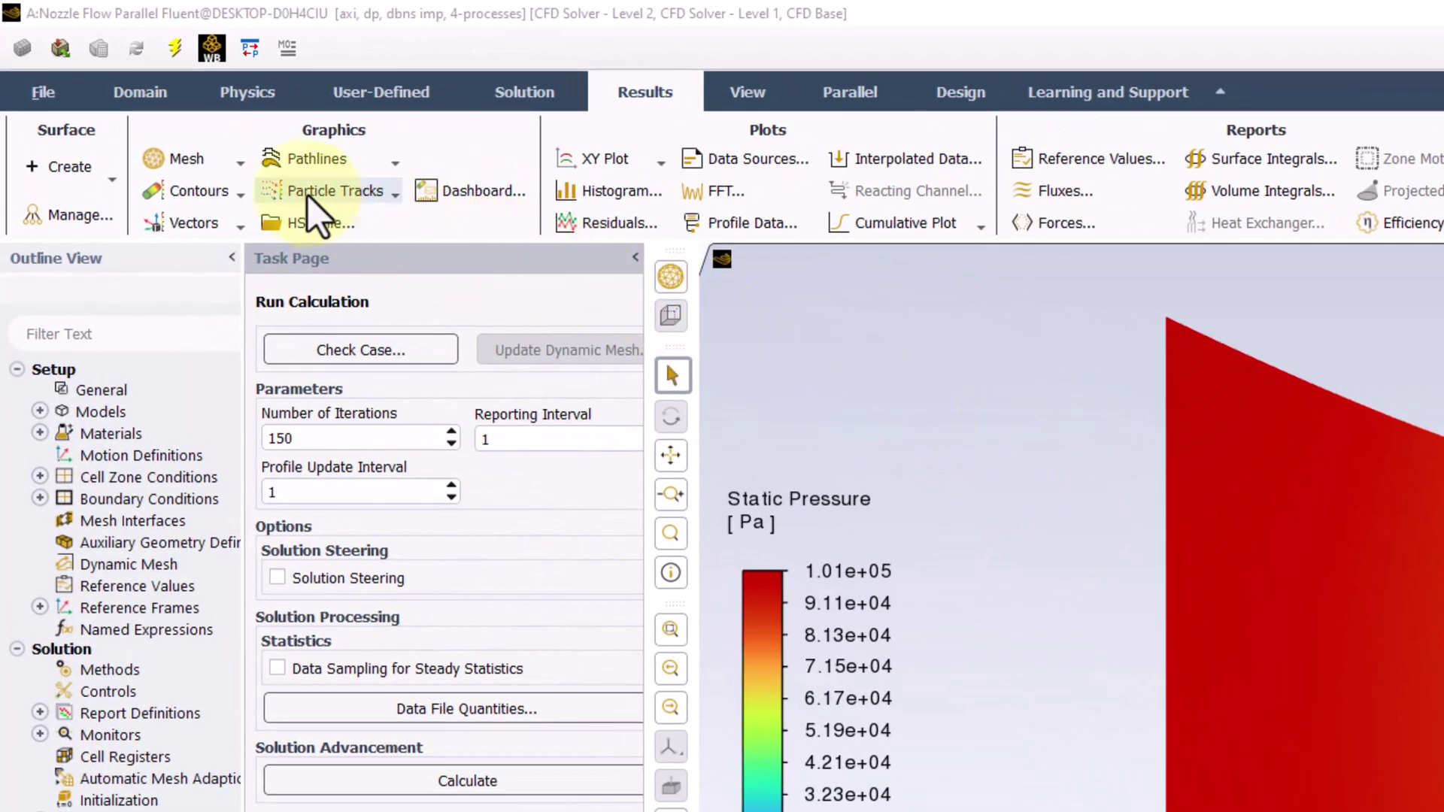
# Step: Create and display a filled contour plot of Total Pressure named total_pressure_contours
pyautogui.click(218, 191)
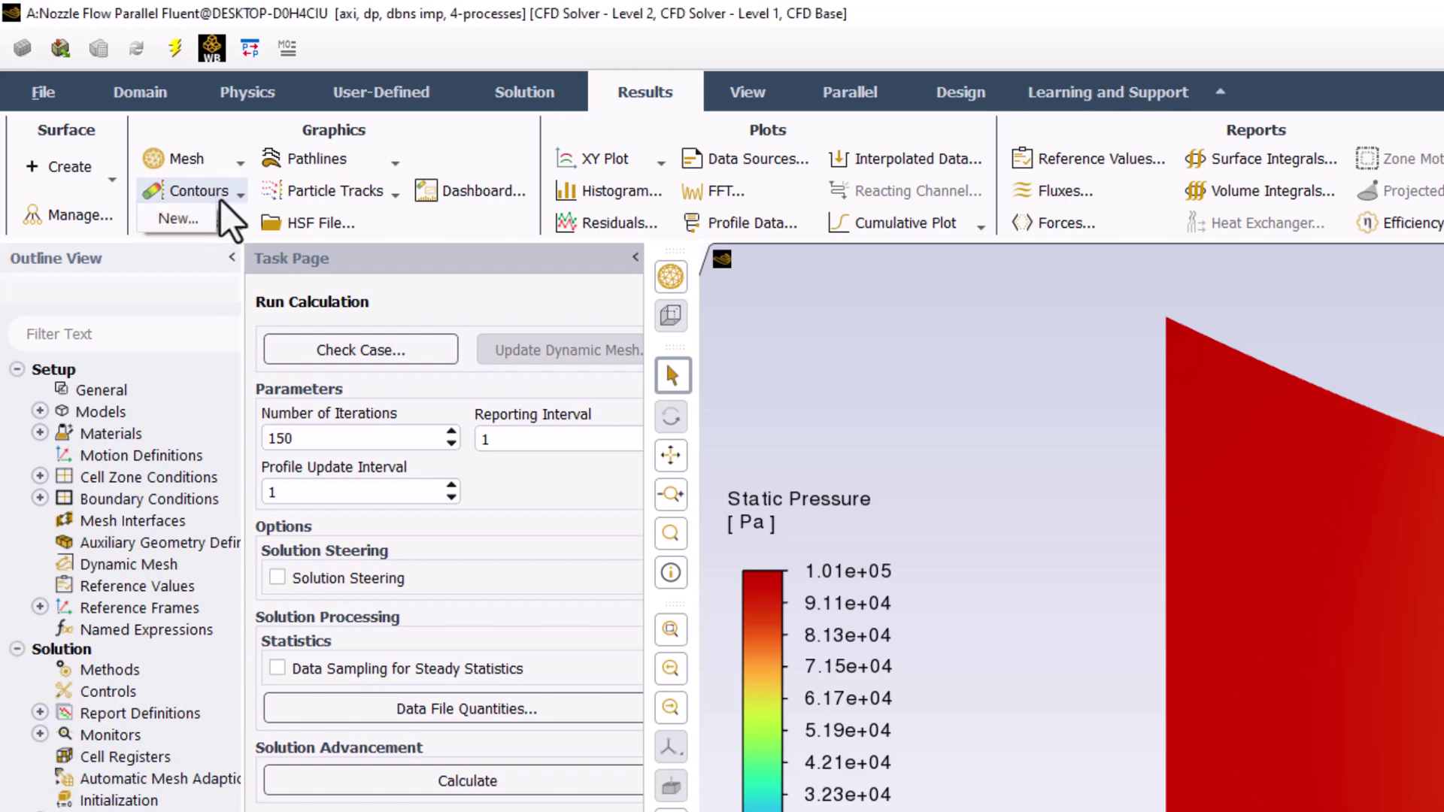
pyautogui.click(207, 220)
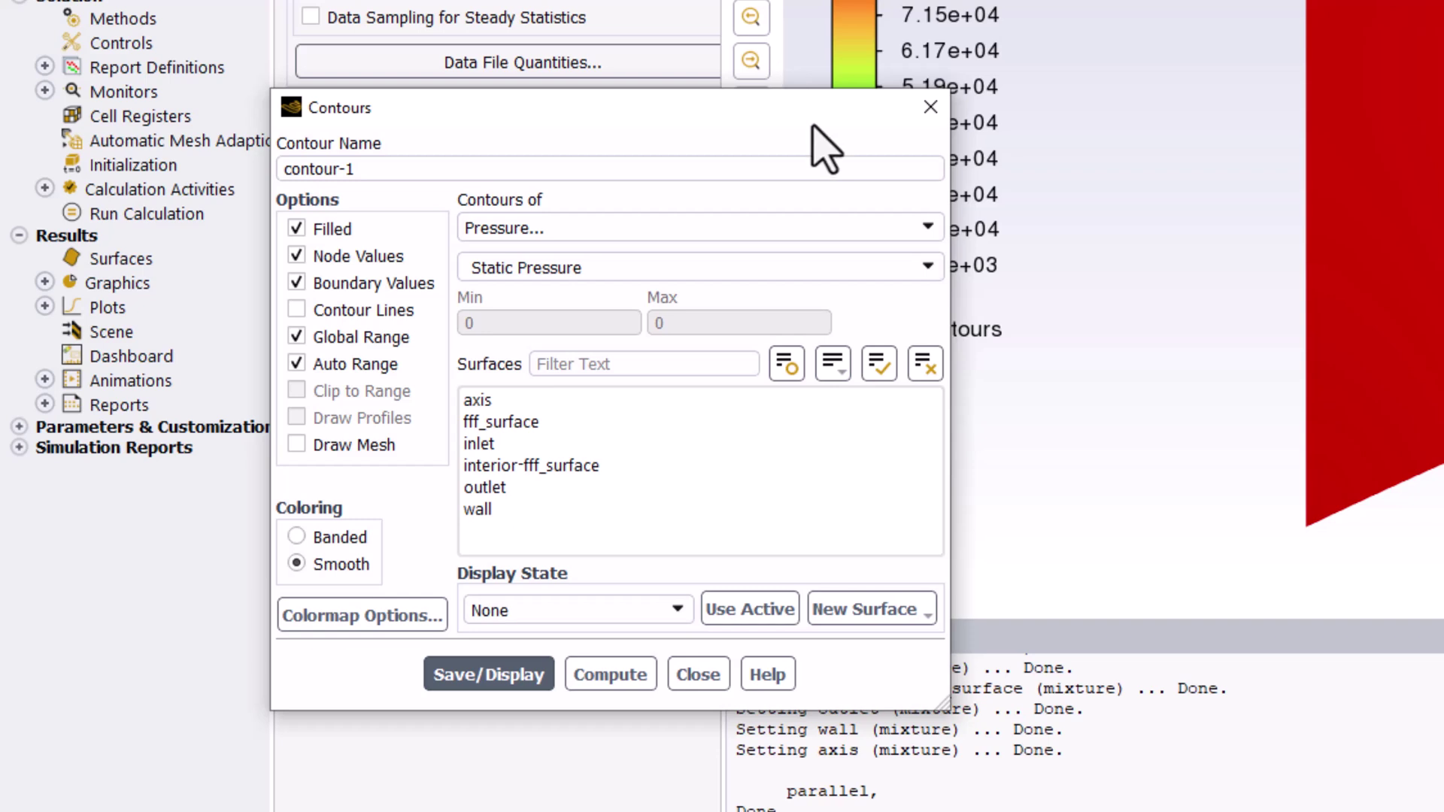
pyautogui.click(752, 169)
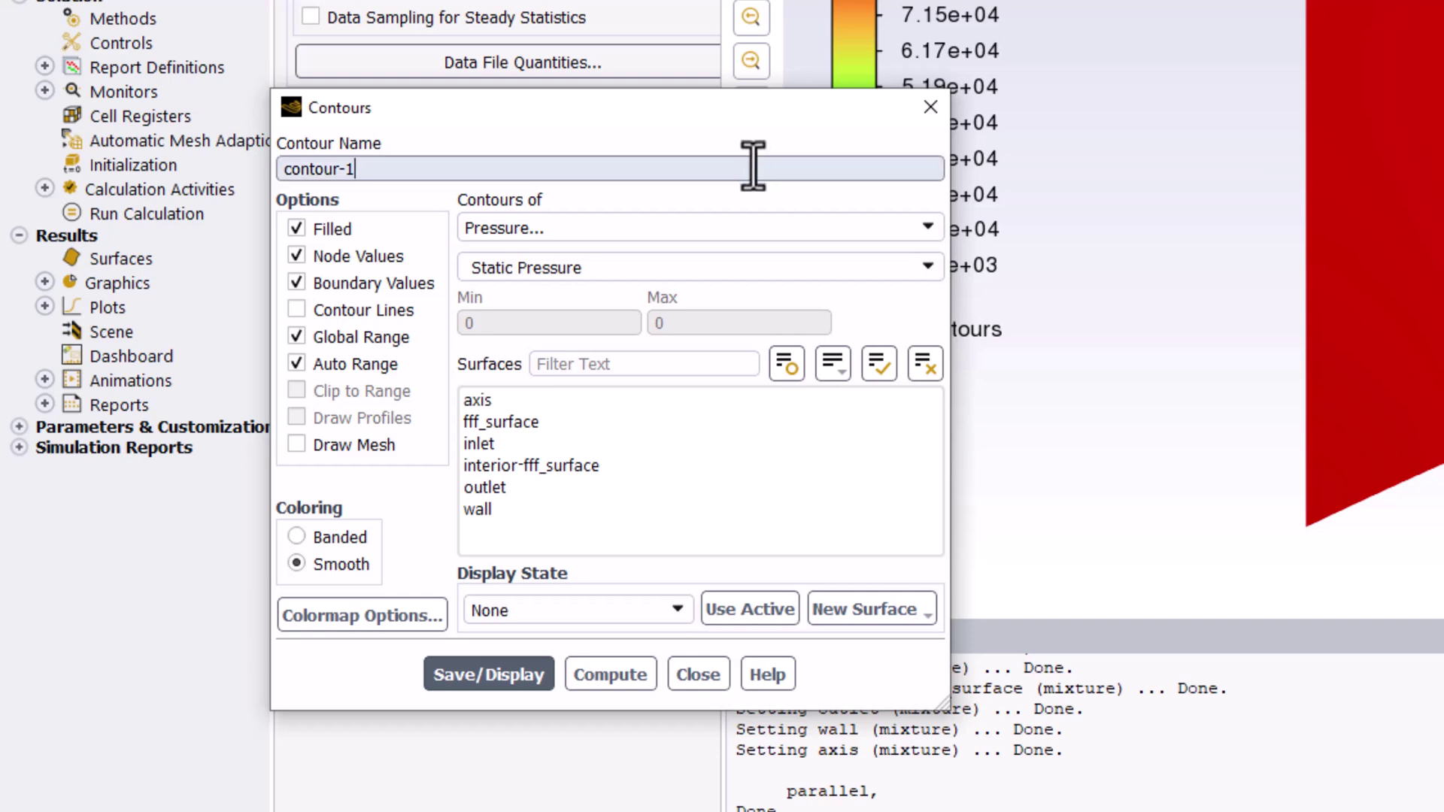
pyautogui.moveTo(377, 169); pyautogui.dragTo(235, 170)
pyautogui.write('to')
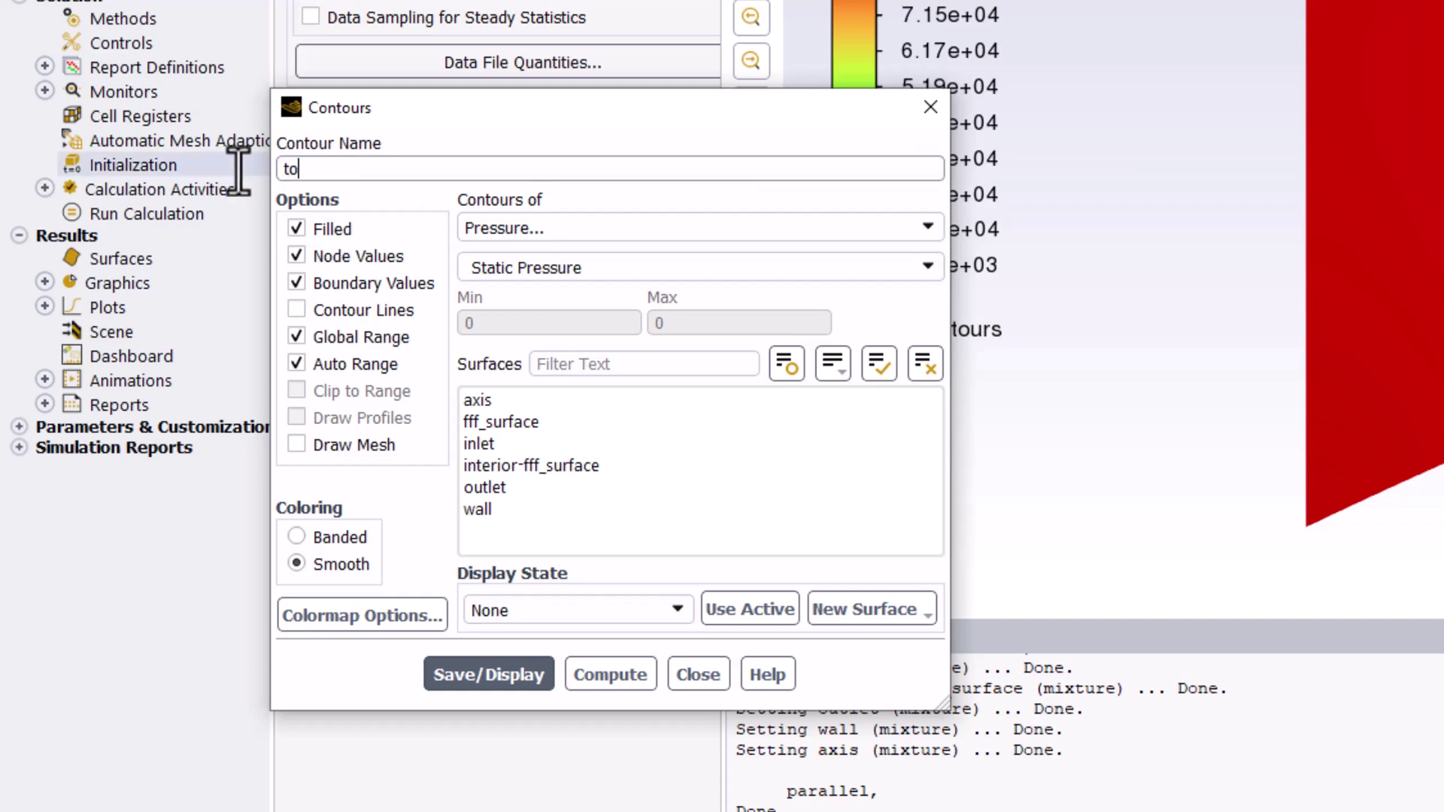
pyautogui.write('tal_pressure_contours')
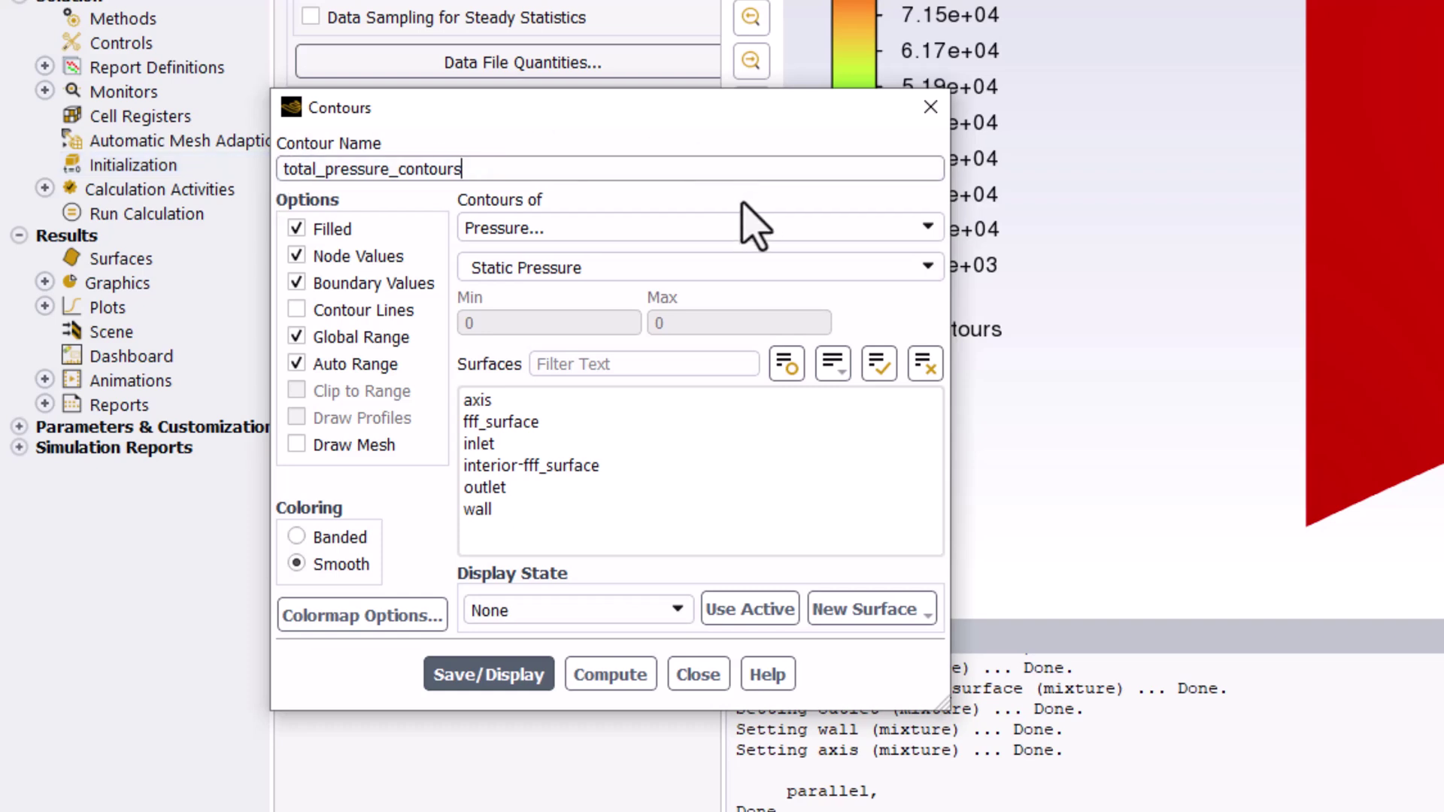
pyautogui.click(933, 269)
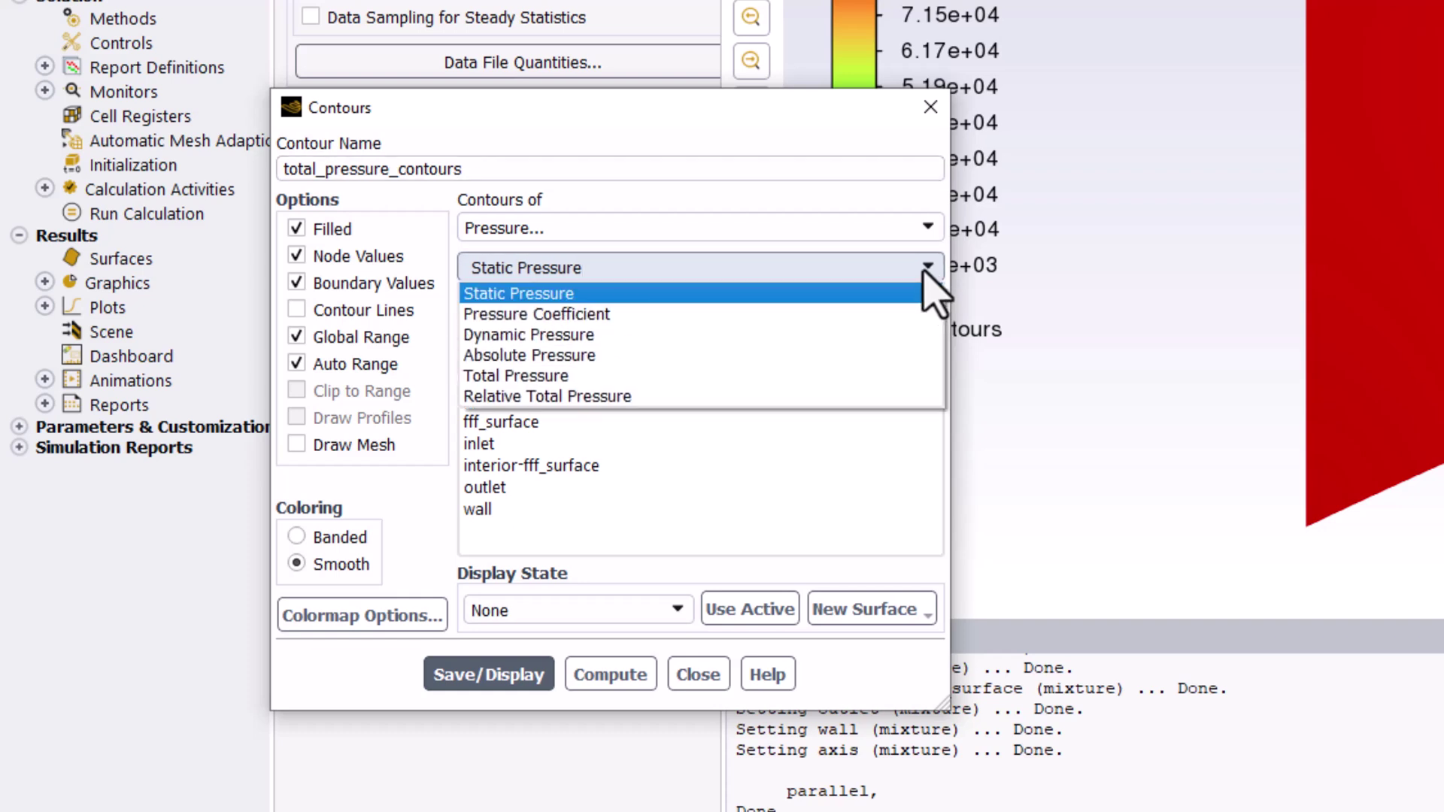
pyautogui.click(895, 376)
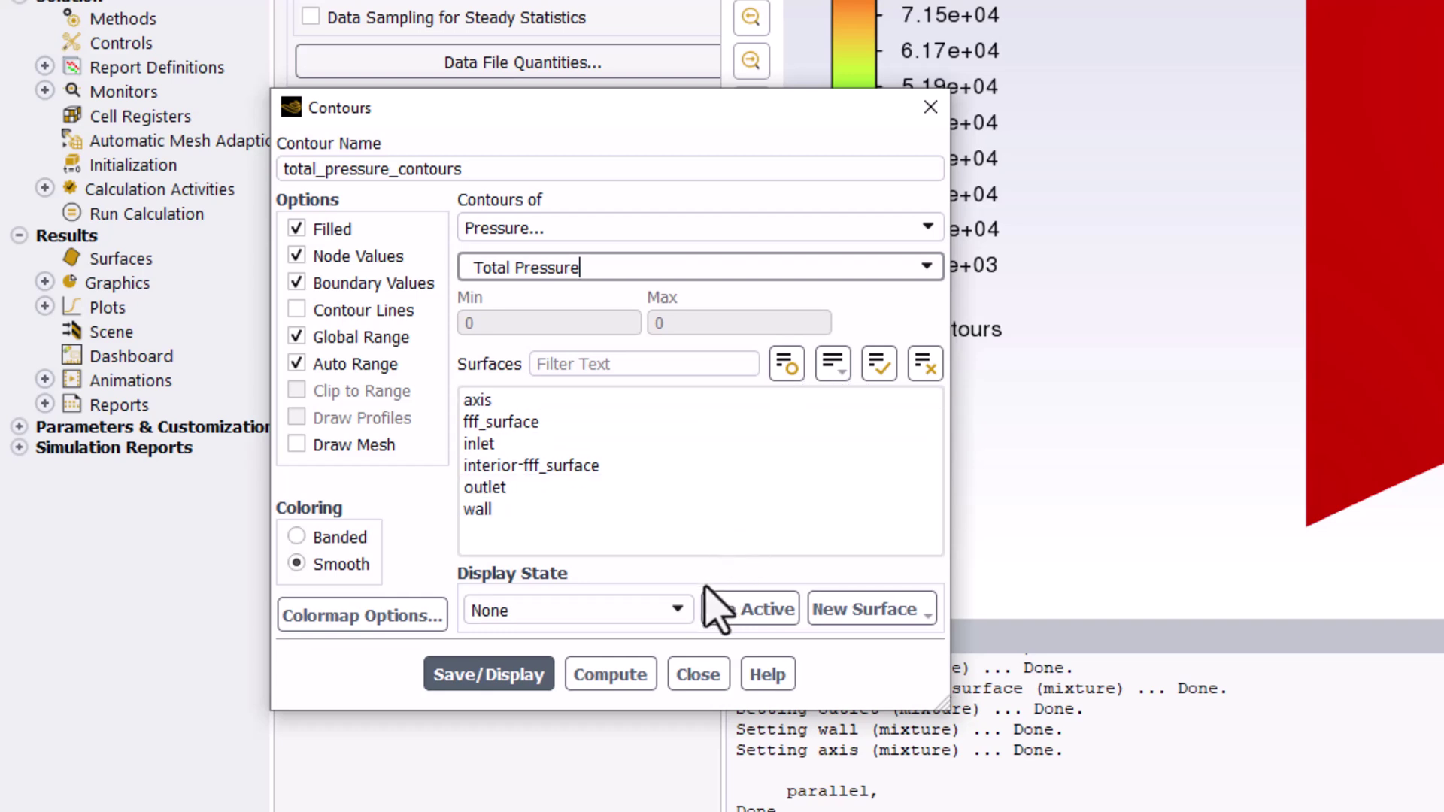
pyautogui.click(514, 681)
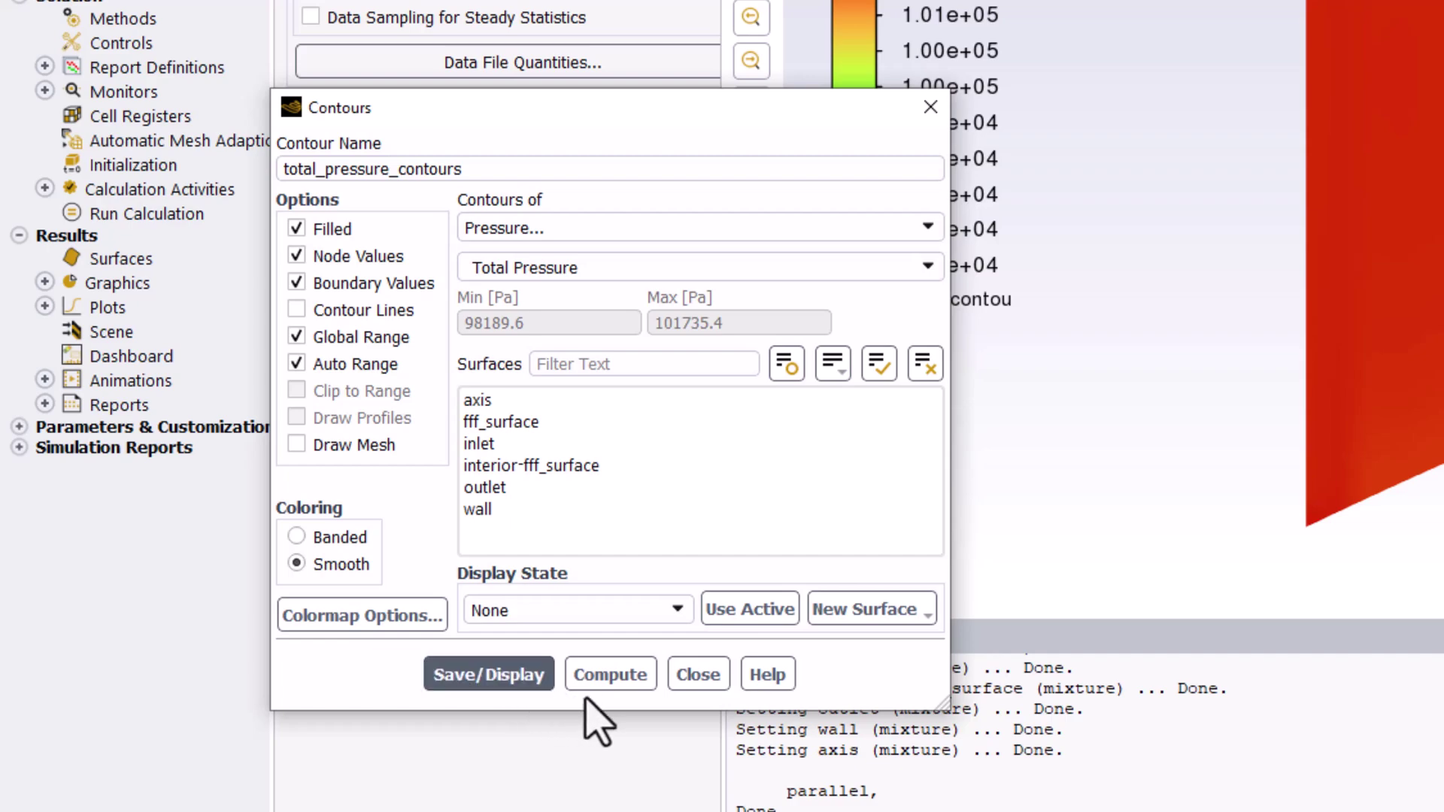
pyautogui.click(690, 675)
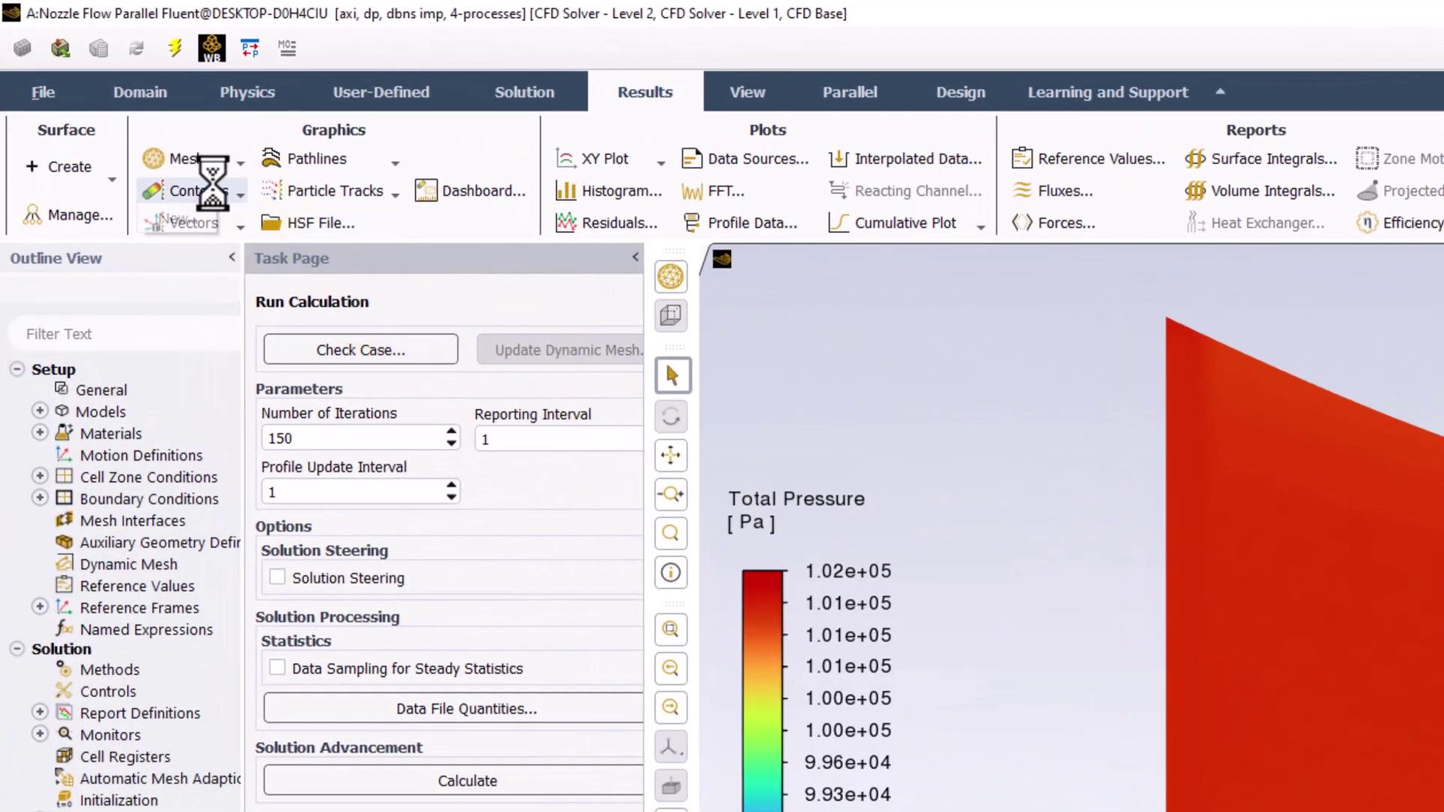
# Step: Create and display a filled contour plot of Static Temperature named temp_contours
pyautogui.click(224, 198)
pyautogui.click(190, 224)
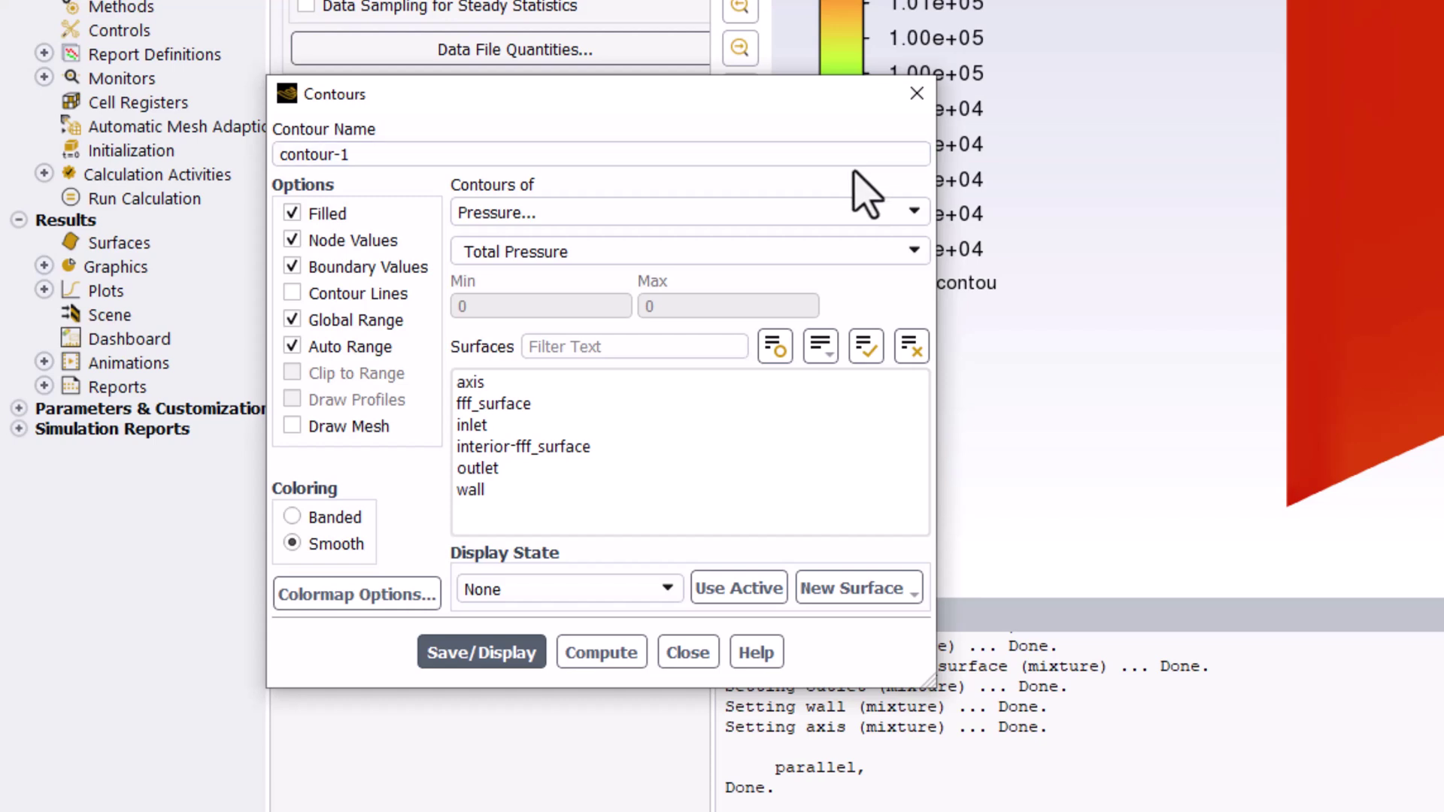
pyautogui.moveTo(716, 158); pyautogui.dragTo(325, 130)
pyautogui.write('temp')
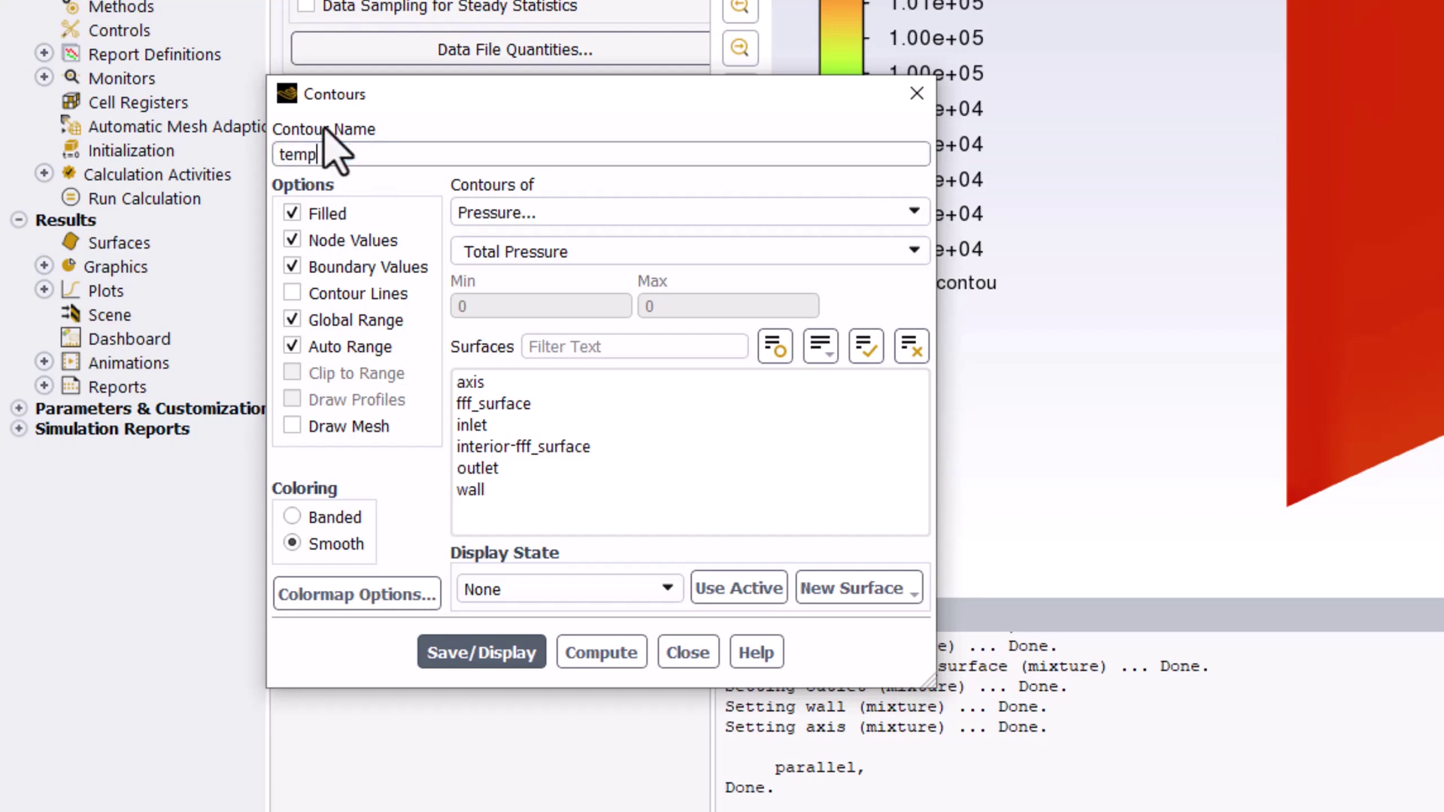
pyautogui.write('_contours')
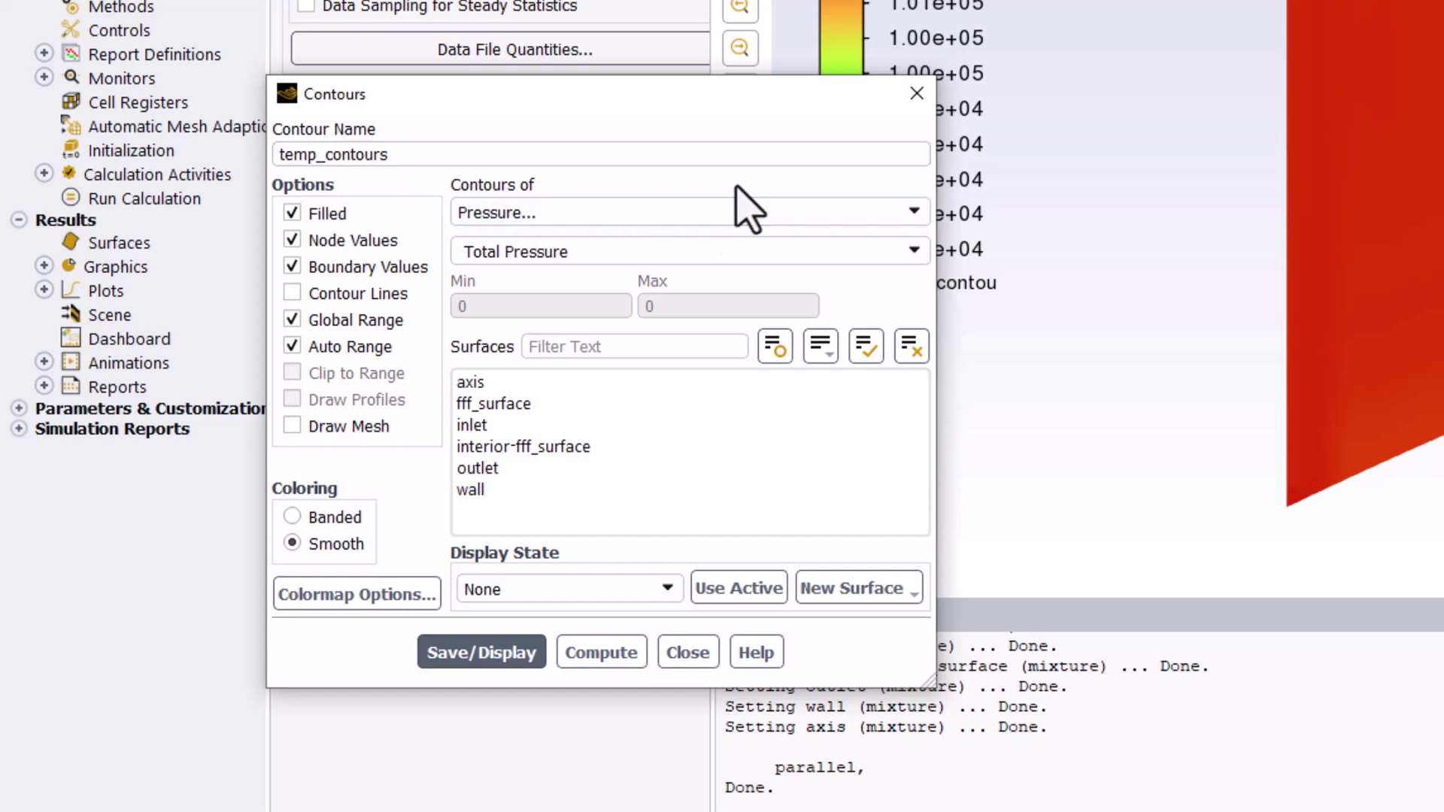
pyautogui.click(914, 212)
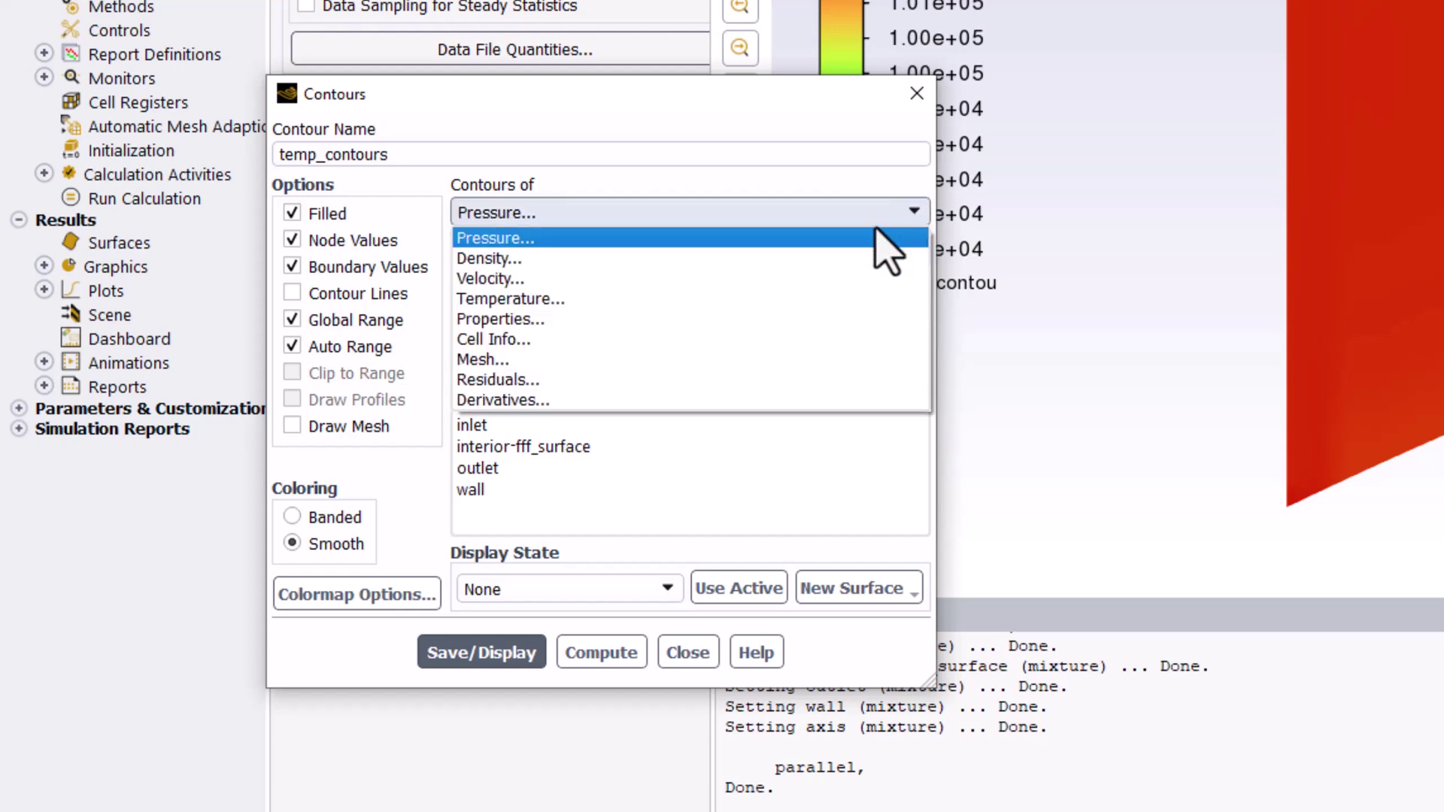
pyautogui.click(840, 300)
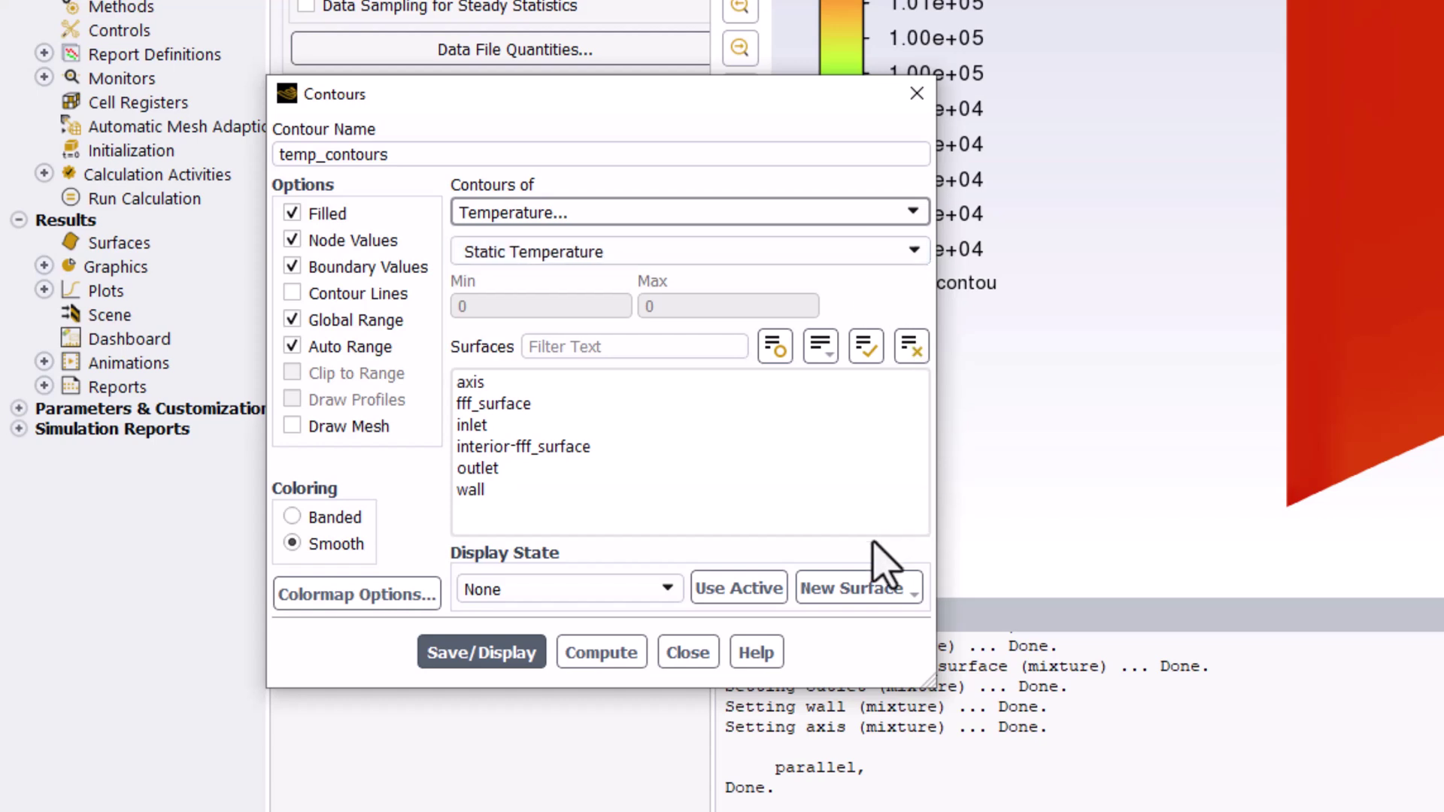
pyautogui.click(497, 654)
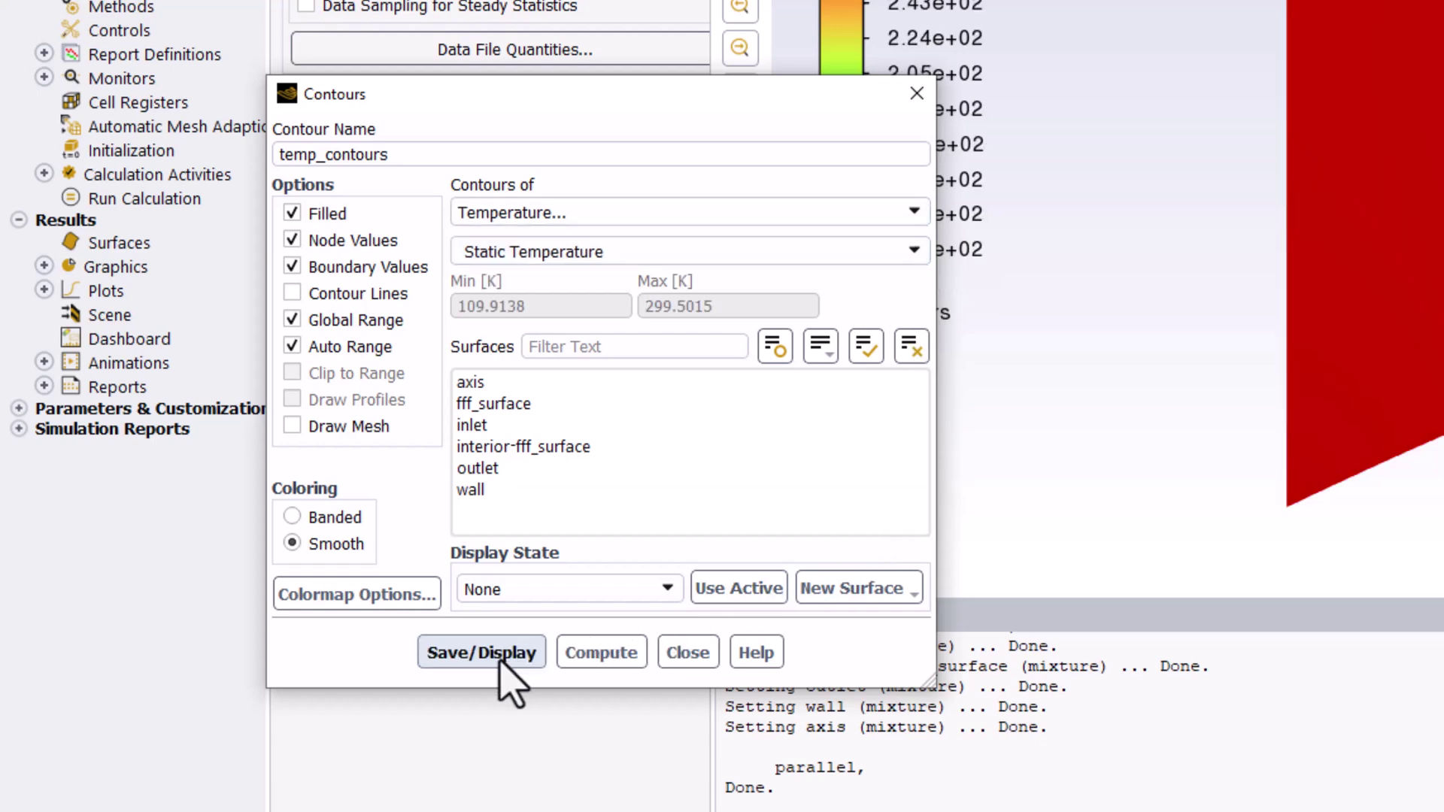
pyautogui.click(688, 653)
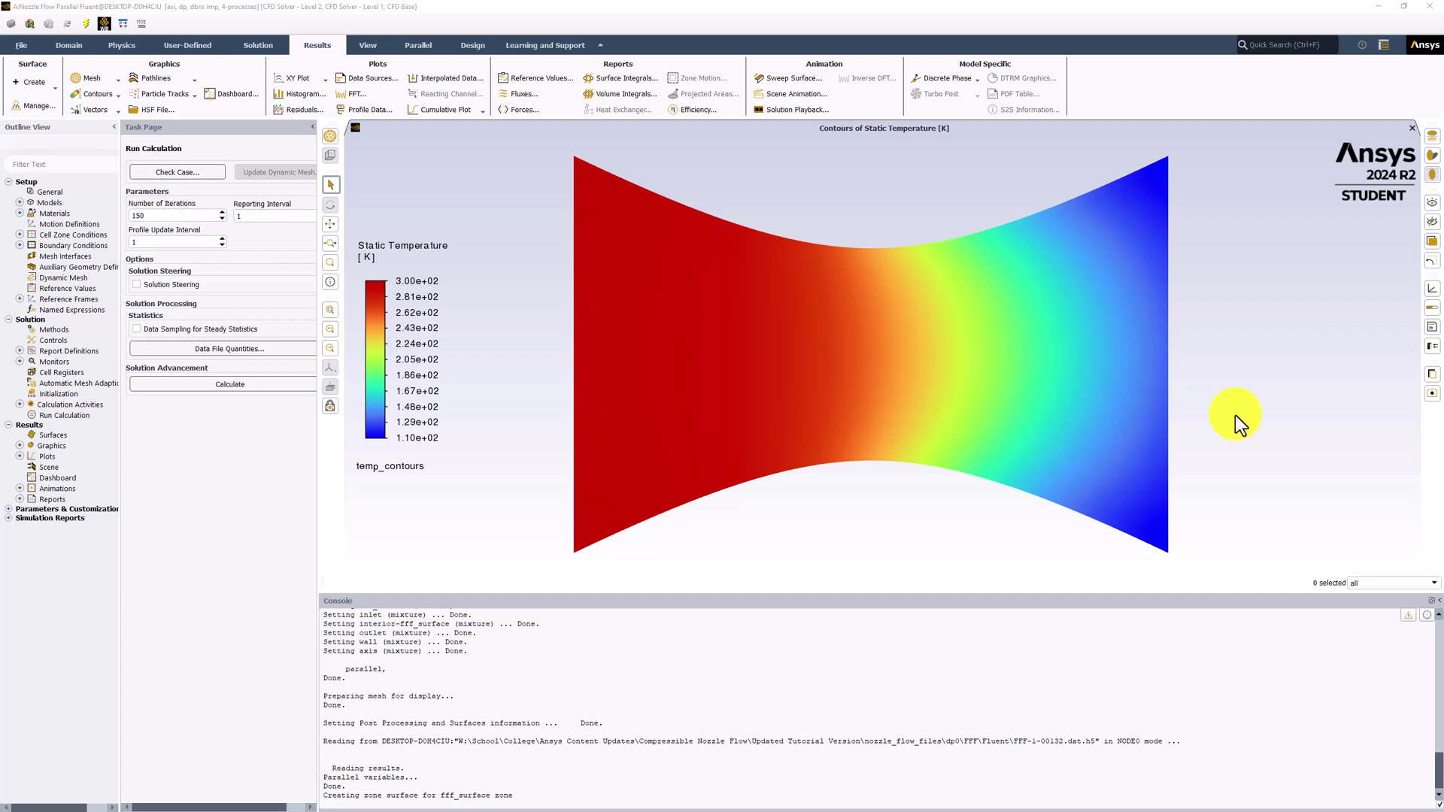
# Step: Create and display a filled contour plot of Total Temperature named total_temp_contours
pyautogui.click(118, 94)
pyautogui.click(92, 109)
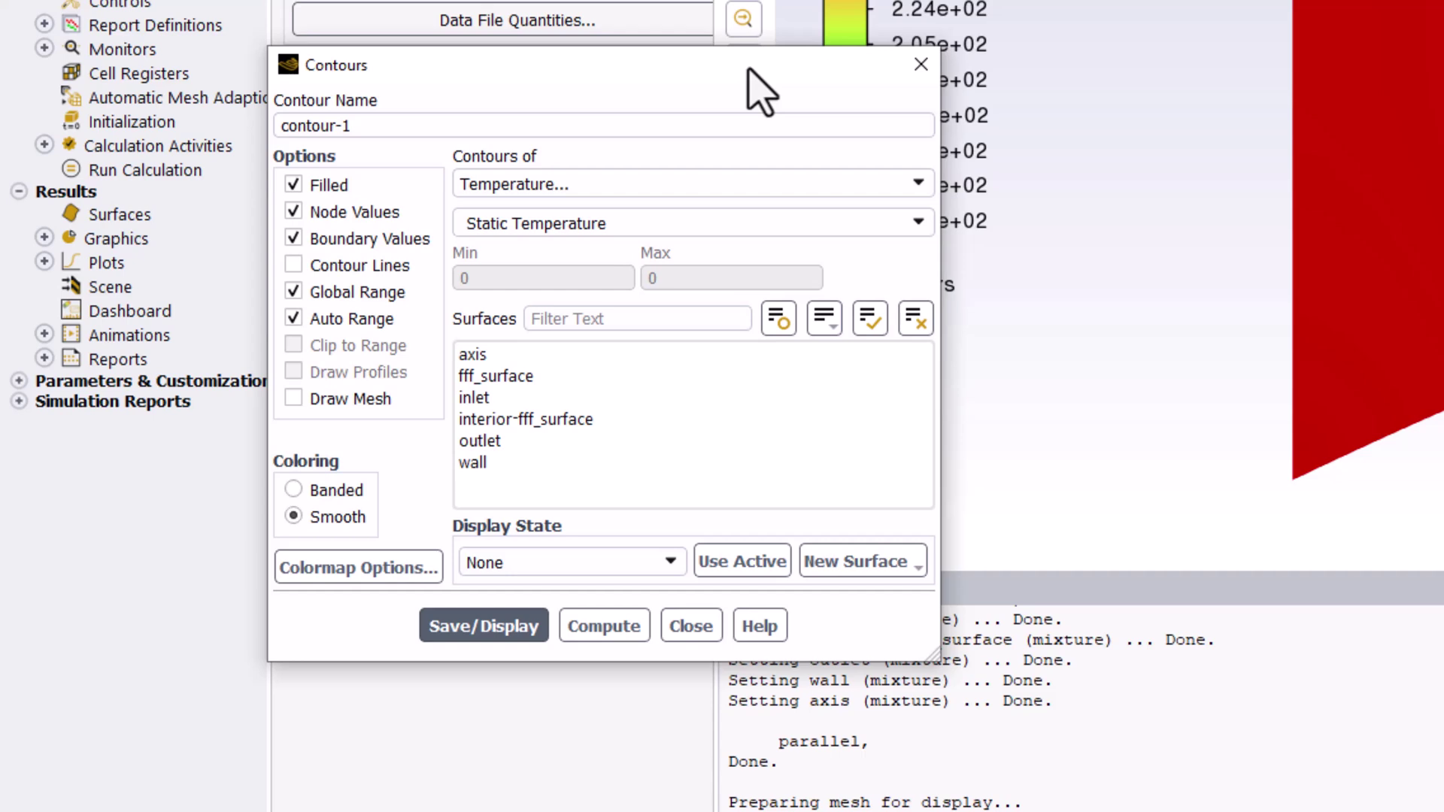
pyautogui.moveTo(507, 126); pyautogui.dragTo(194, 133)
pyautogui.write('tota')
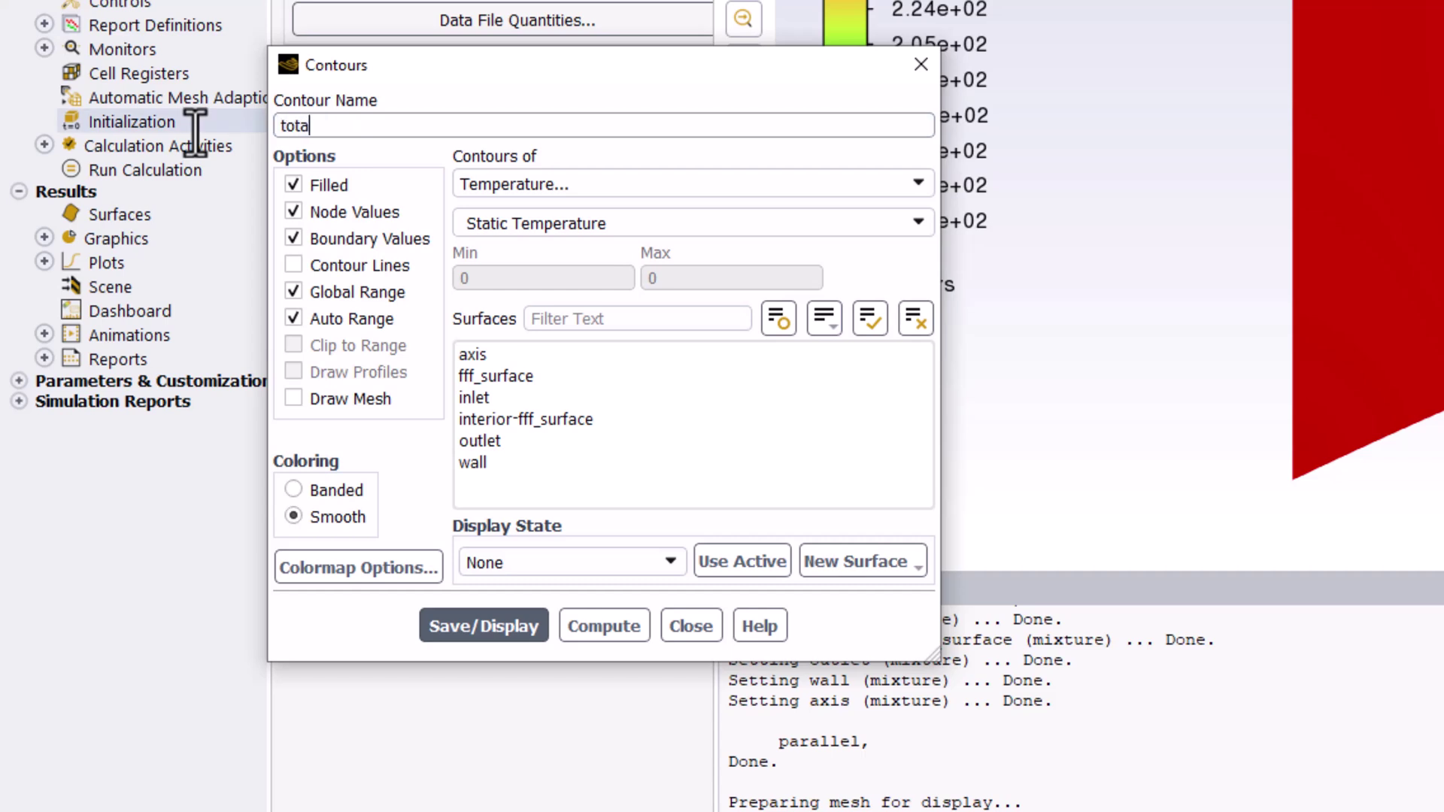
pyautogui.write('l_temp_contours')
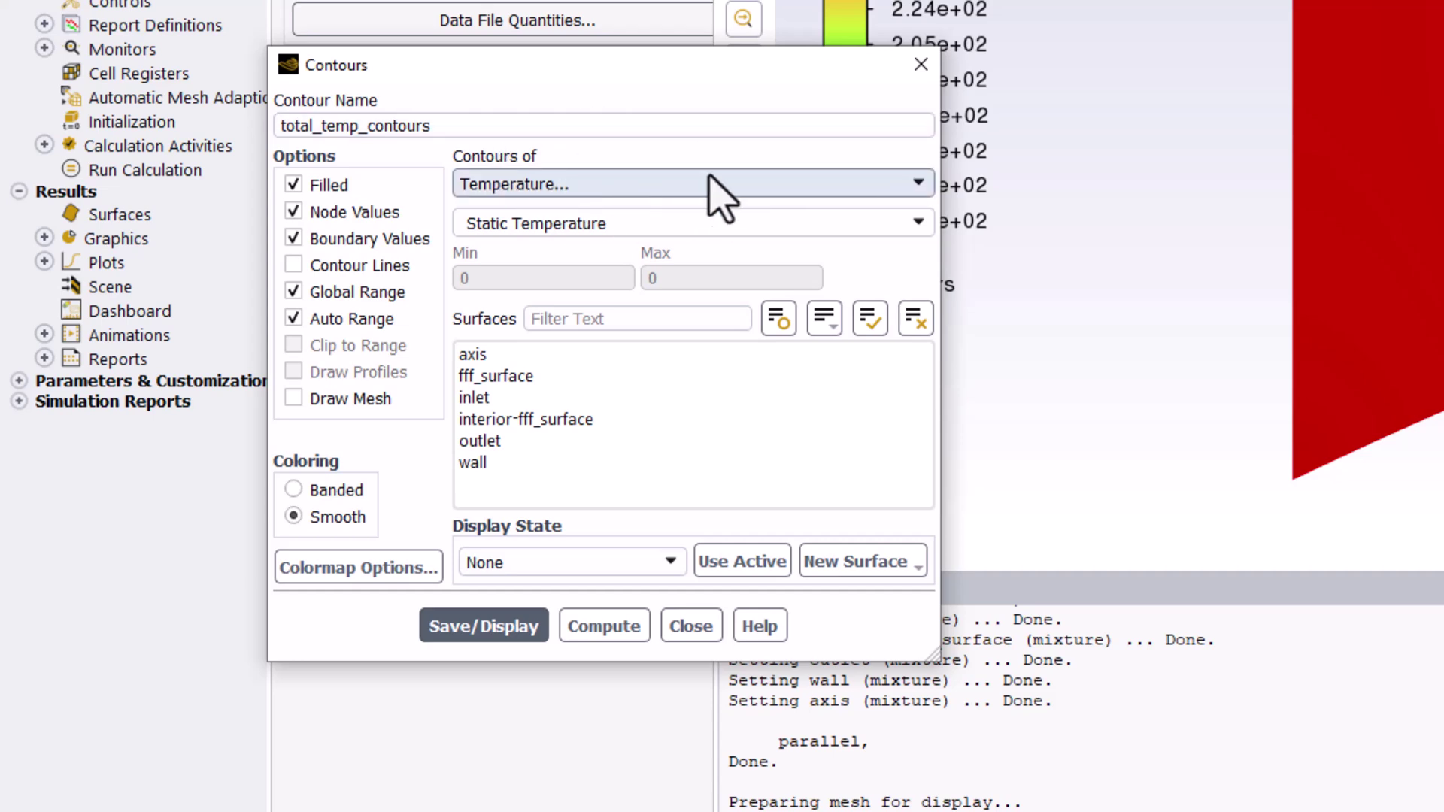
pyautogui.click(921, 223)
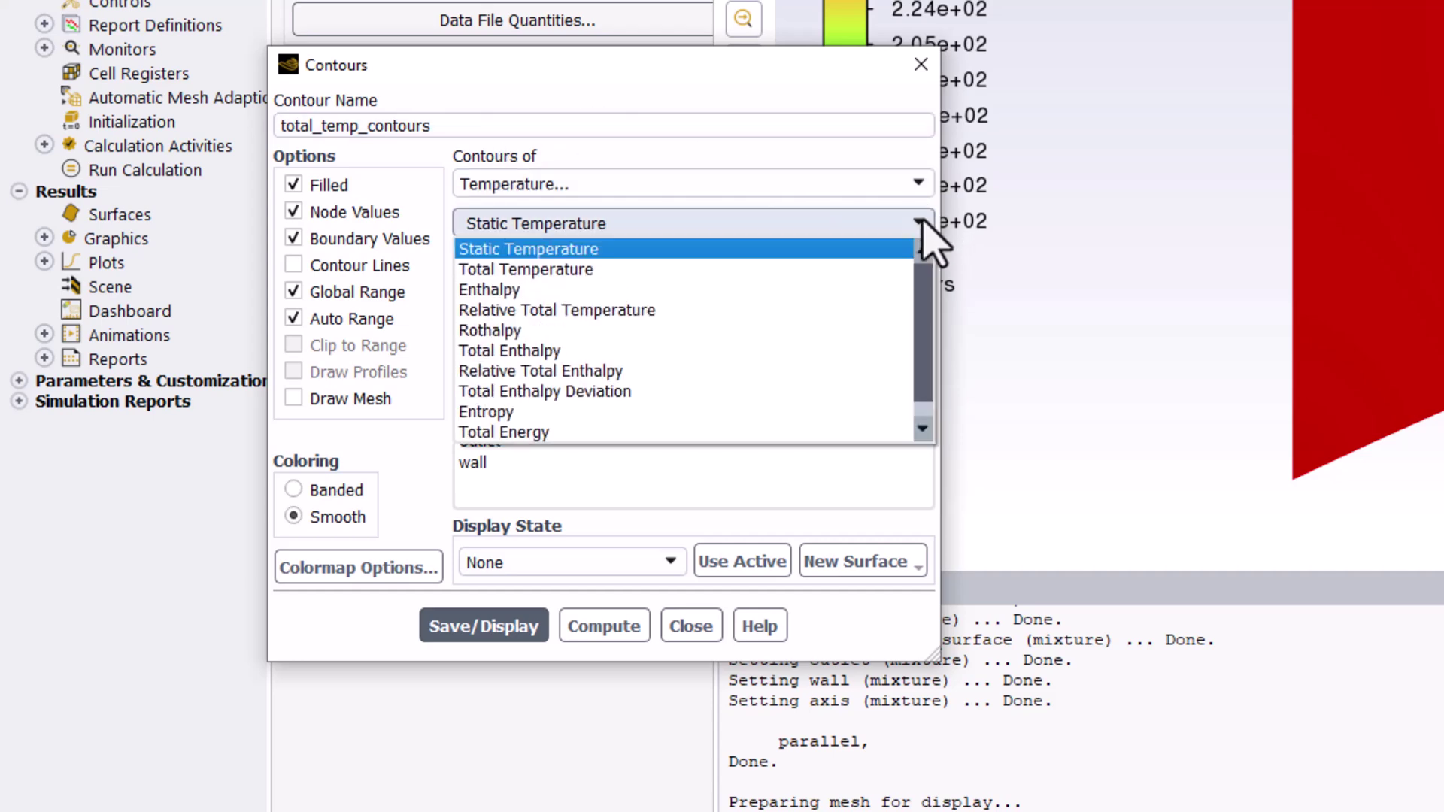
pyautogui.click(891, 271)
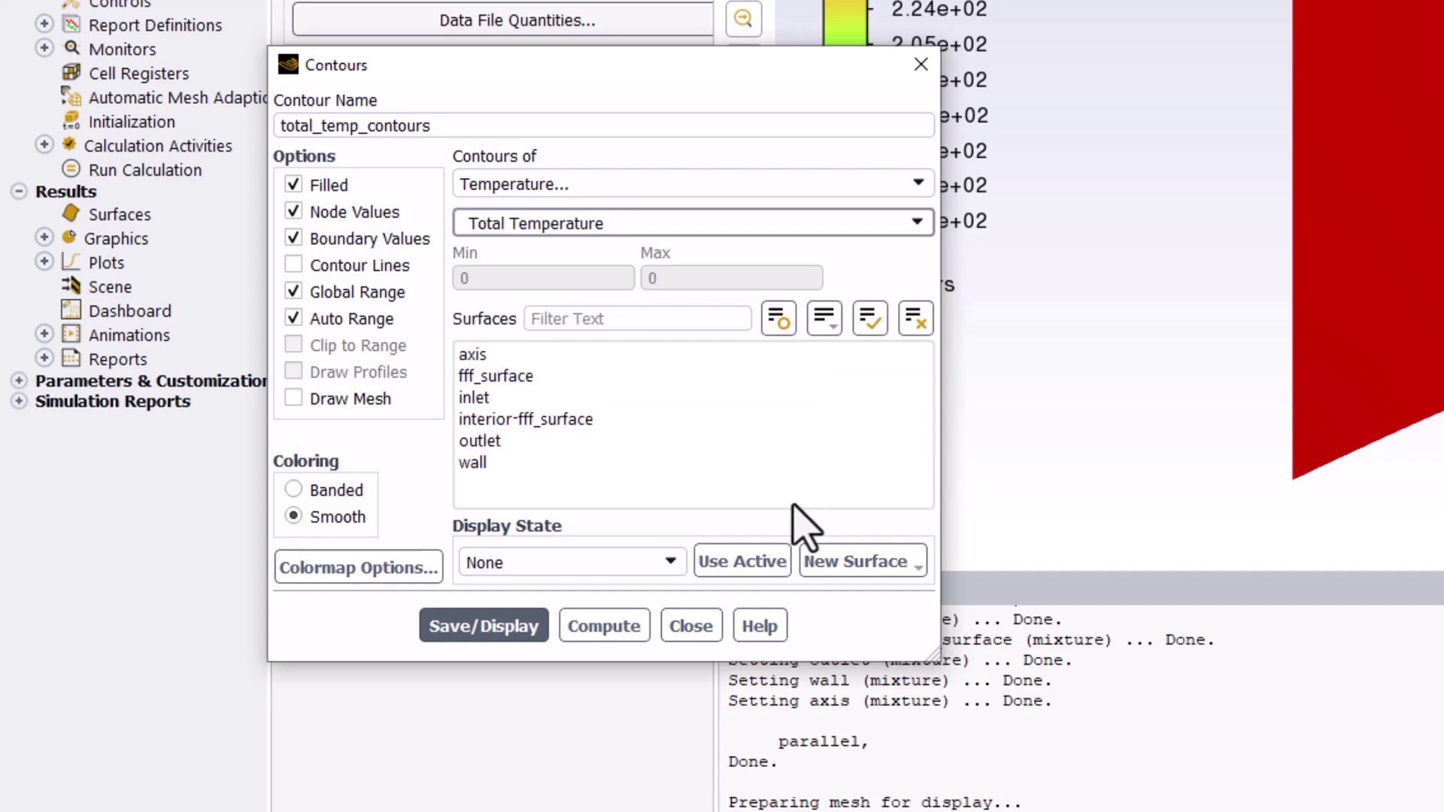
pyautogui.click(508, 631)
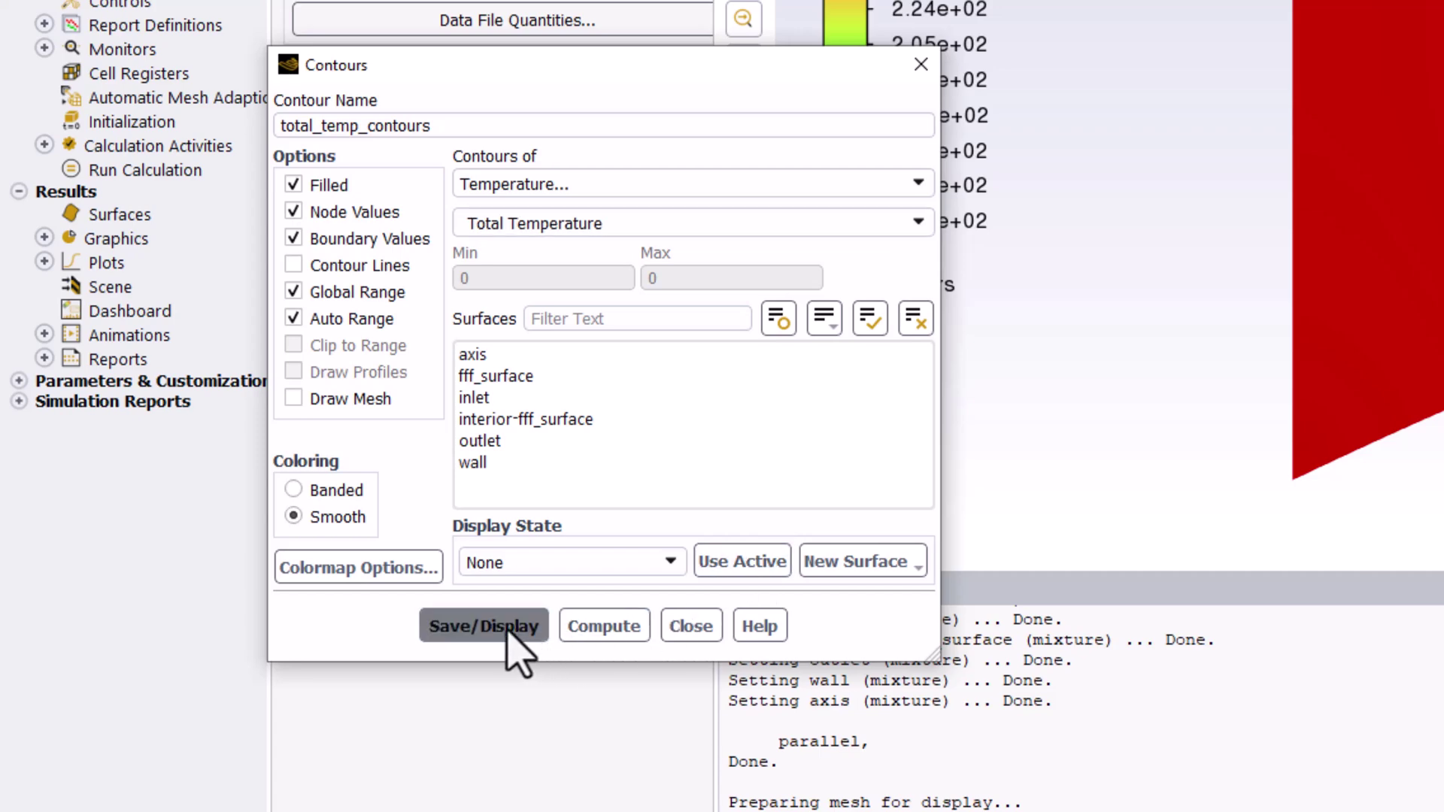
pyautogui.click(698, 630)
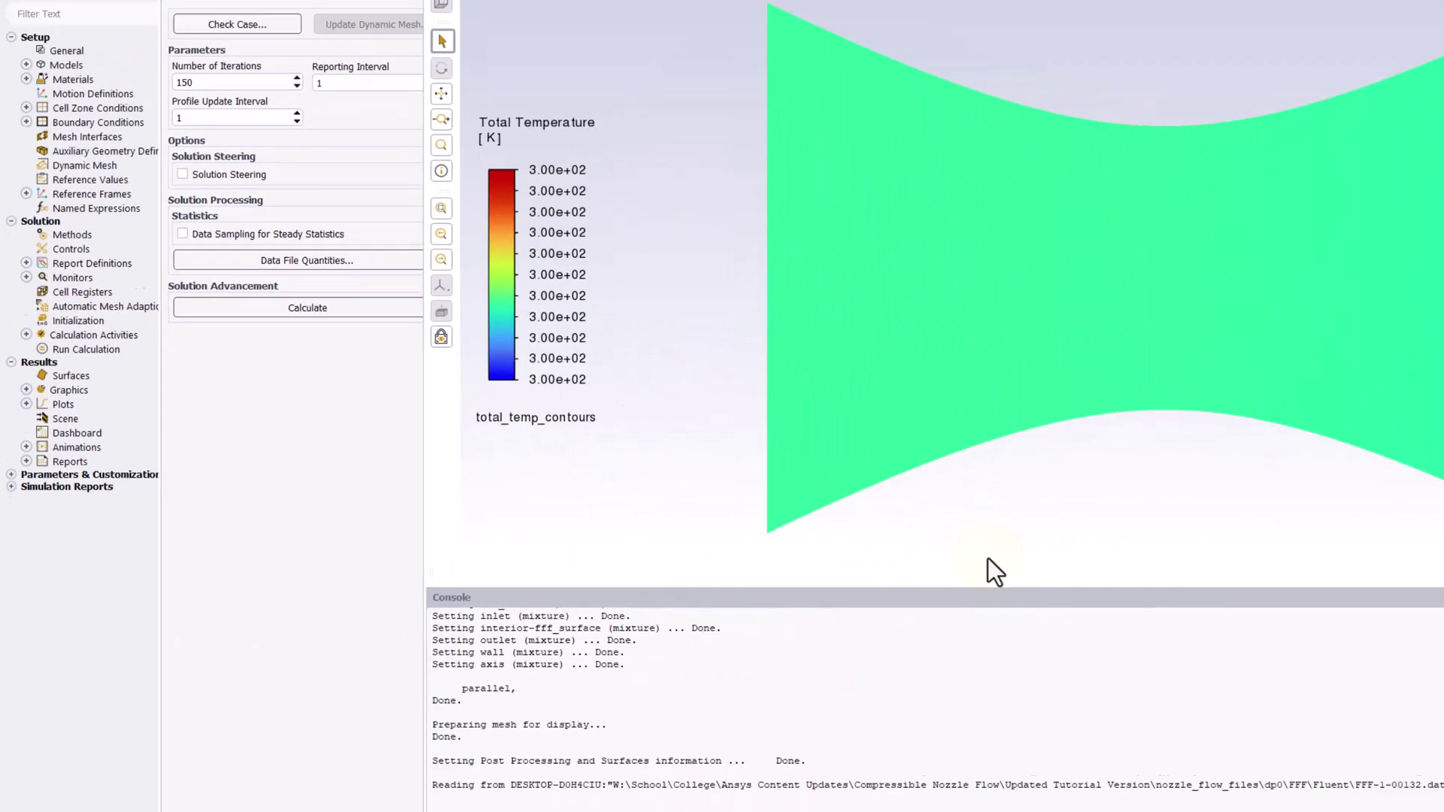